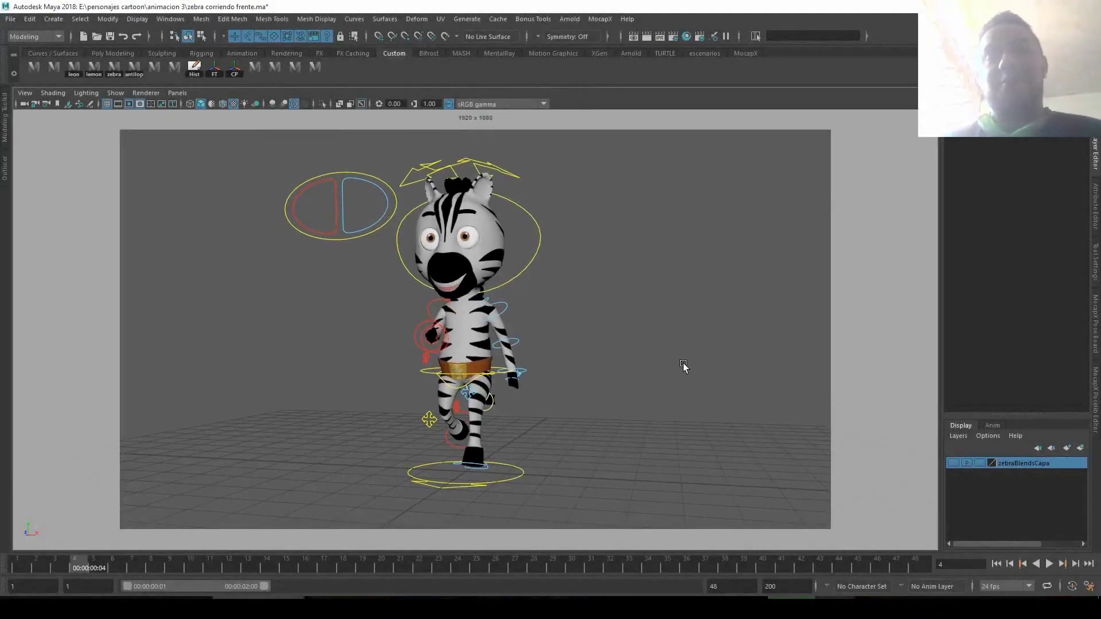
Step: Glance at the system date panel, then tumble, track and dolly the view closer to the zebra
{"action": "left_click", "coordinate": [1078, 607]}
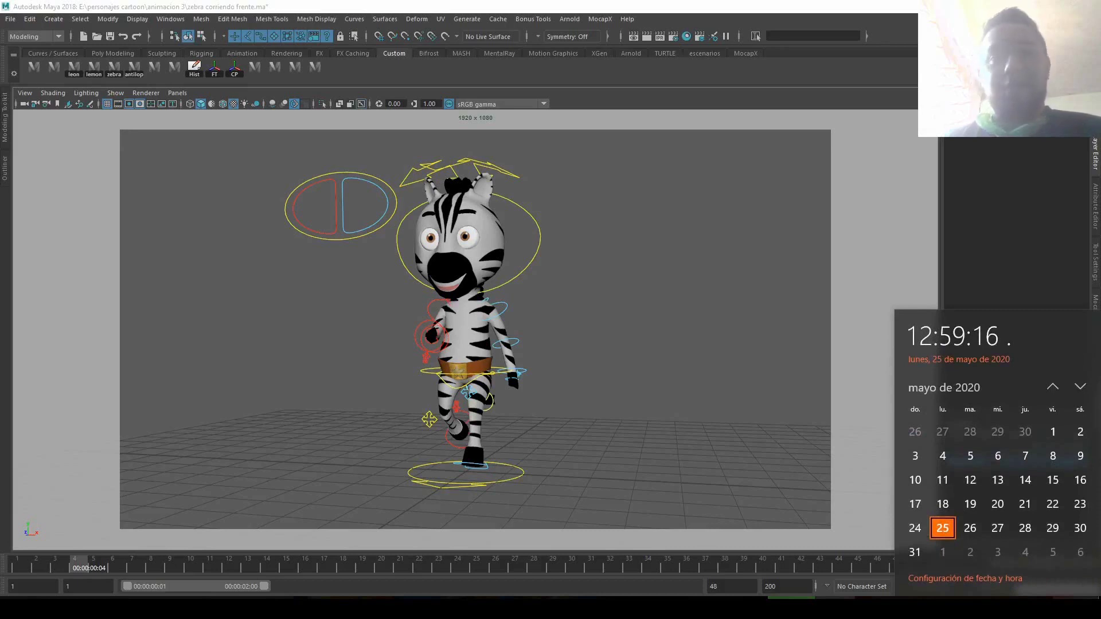
{"action": "left_click", "coordinate": [706, 367]}
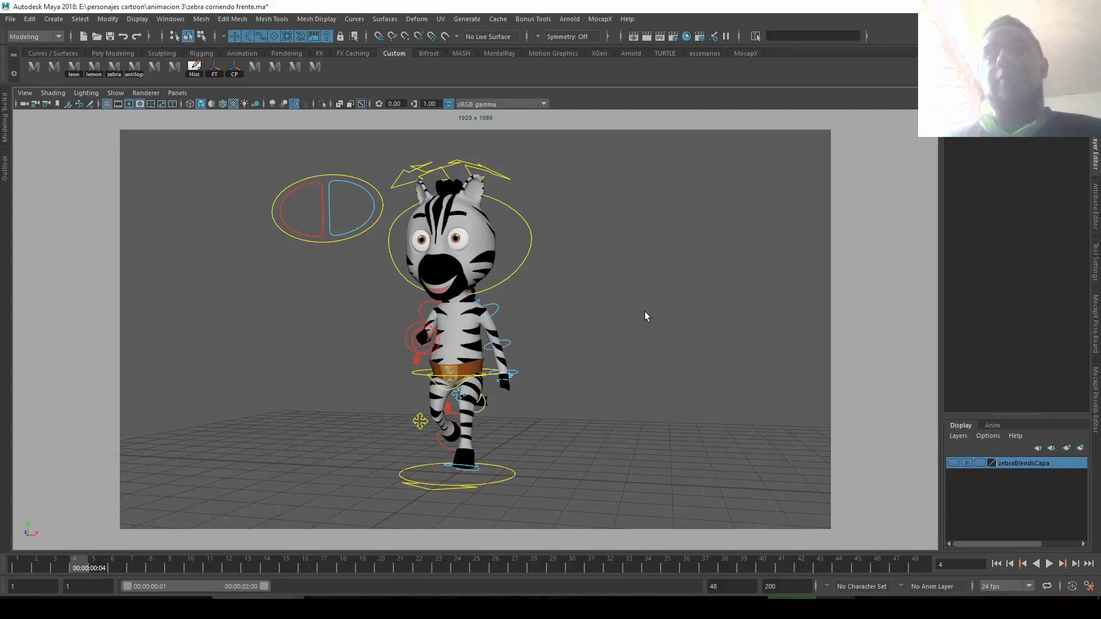
{"action": "left_click_drag", "start_coordinate": [644, 311], "coordinate": [626, 304], "text": "alt"}
{"action": "middle_click_drag", "start_coordinate": [626, 304], "coordinate": [523, 221], "text": "alt"}
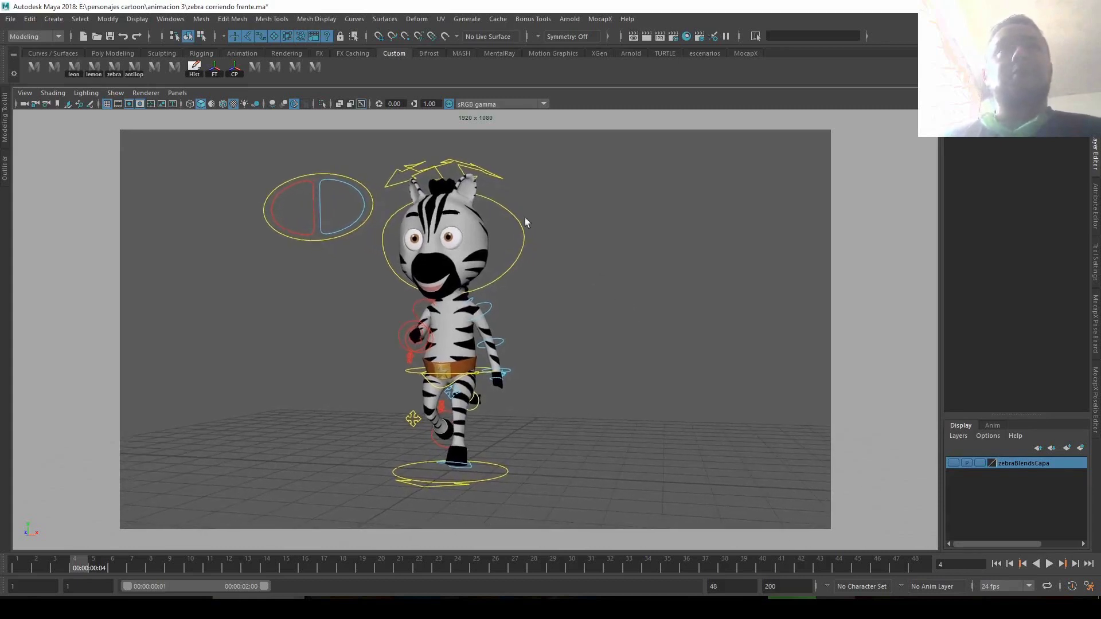
{"action": "middle_click_drag", "start_coordinate": [560, 304], "coordinate": [594, 309], "text": "alt"}
{"action": "right_click_drag", "start_coordinate": [599, 312], "coordinate": [639, 326], "text": "alt"}
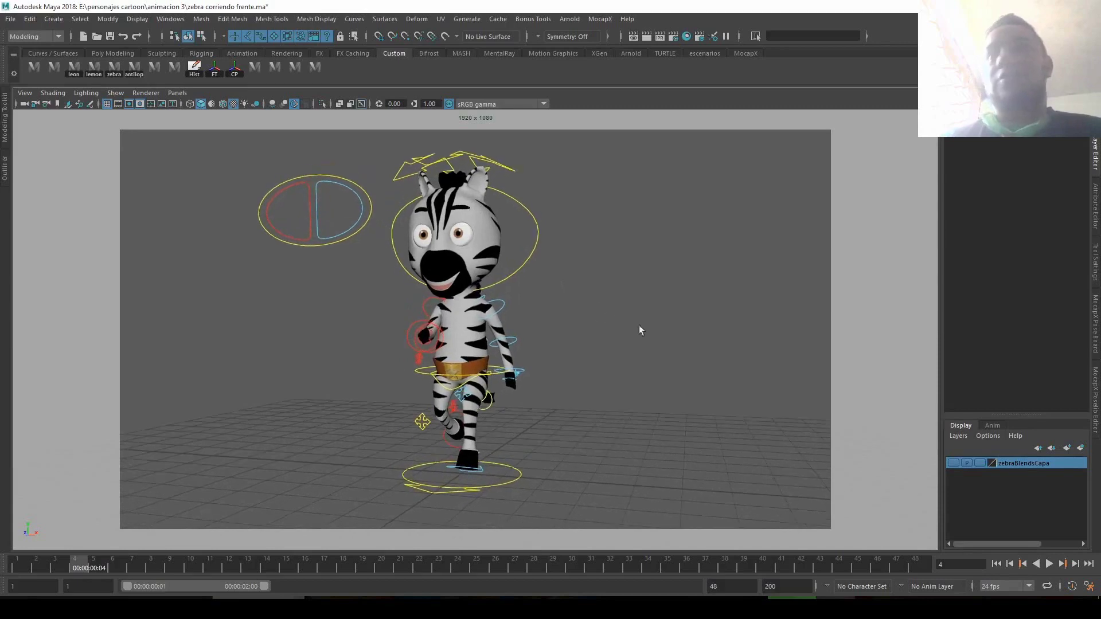
Step: Play the zebra's run cycle while orbiting around it, stopping at frame 12
{"action": "left_click", "coordinate": [1050, 564]}
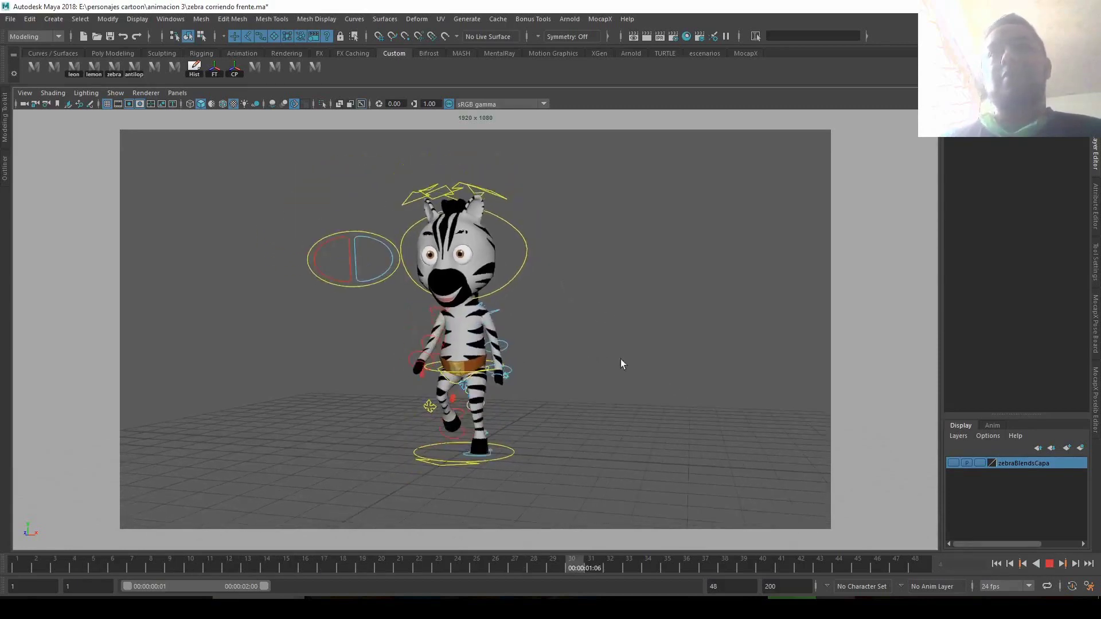
{"action": "mouse_move", "coordinate": [620, 359]}
{"action": "left_mouse_down", "text": "alt"}
{"action": "mouse_move", "coordinate": [713, 359]}
{"action": "mouse_move", "coordinate": [545, 348]}
{"action": "left_mouse_up", "text": "alt"}
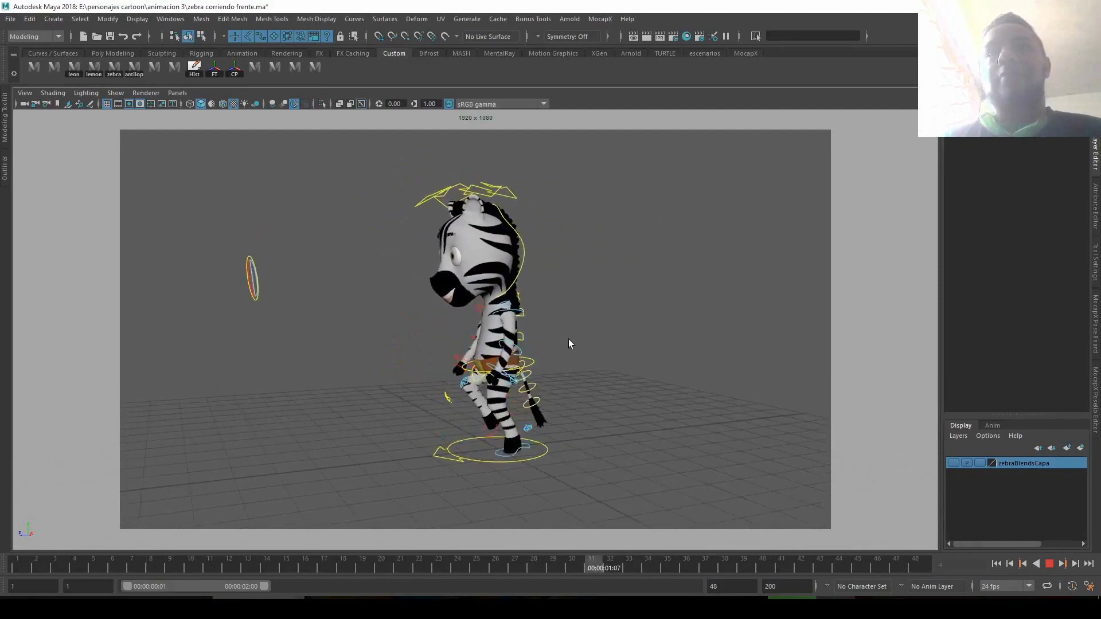
{"action": "mouse_move", "coordinate": [556, 332]}
{"action": "left_mouse_down", "text": "alt"}
{"action": "mouse_move", "coordinate": [711, 326]}
{"action": "mouse_move", "coordinate": [602, 322]}
{"action": "left_mouse_up", "text": "alt"}
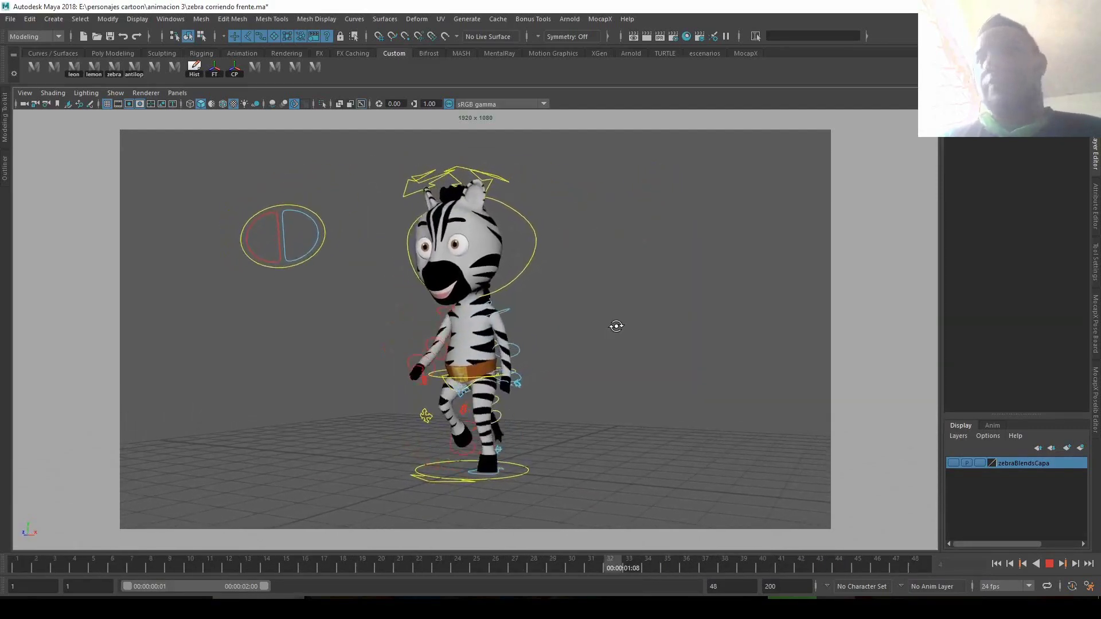
{"action": "key", "text": "Escape"}
{"action": "left_click_drag", "start_coordinate": [702, 359], "coordinate": [707, 356], "text": "alt"}
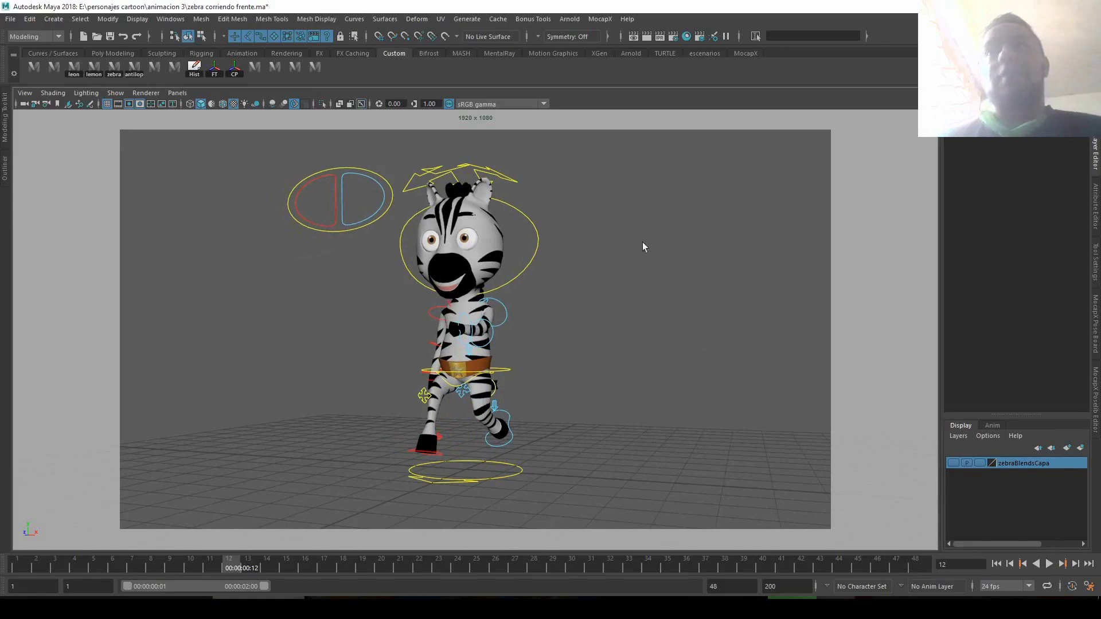
Step: Browse the hotbox's panel layout, History/pivot and editor menus, then dismiss it
{"action": "key", "text": "space"}
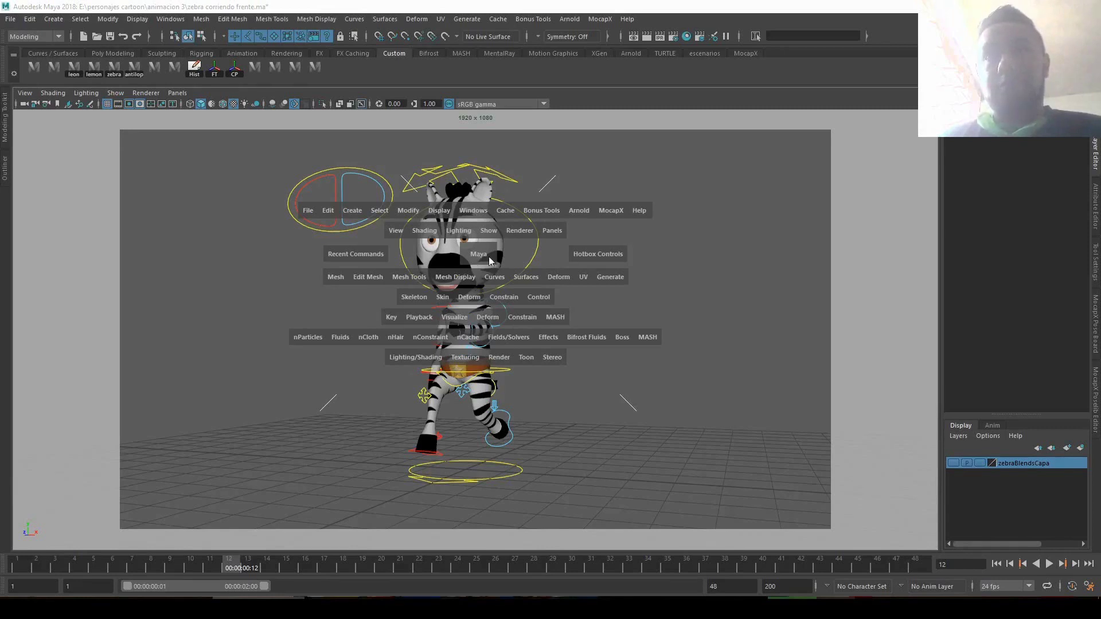
{"action": "left_click", "coordinate": [483, 140]}
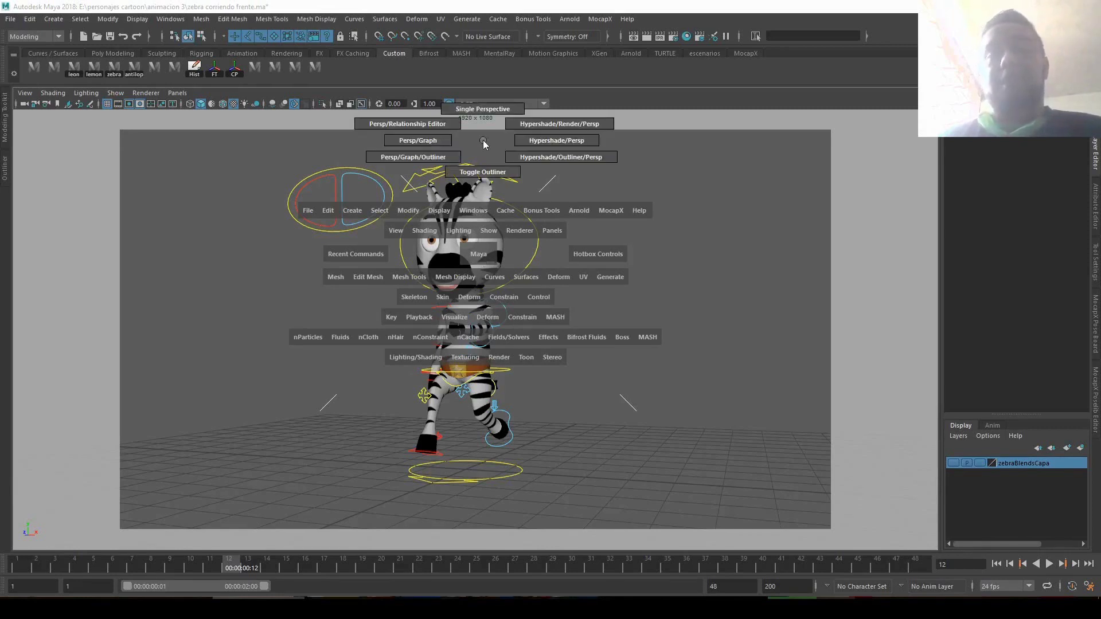
{"action": "left_click", "coordinate": [468, 423]}
{"action": "left_click", "coordinate": [219, 239]}
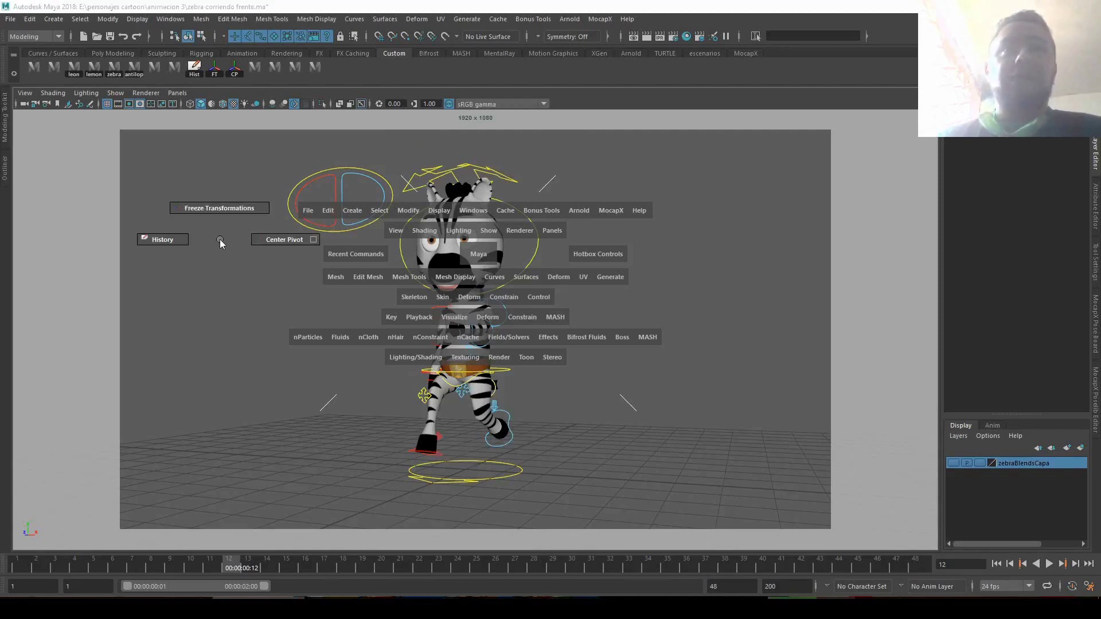
{"action": "left_click", "coordinate": [718, 238]}
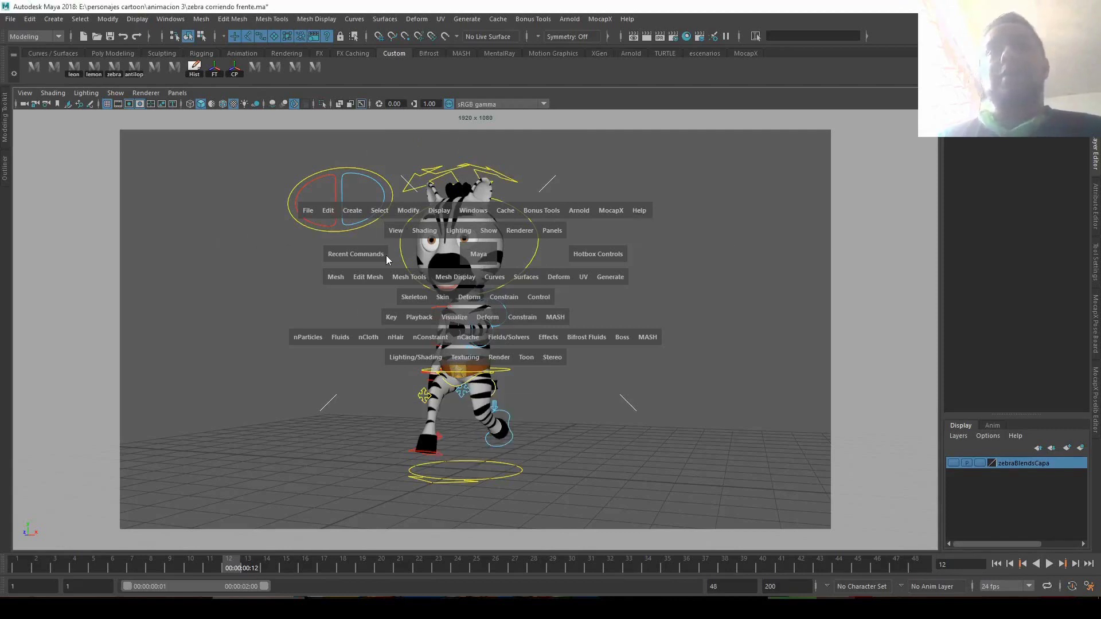
{"action": "left_click", "coordinate": [206, 252]}
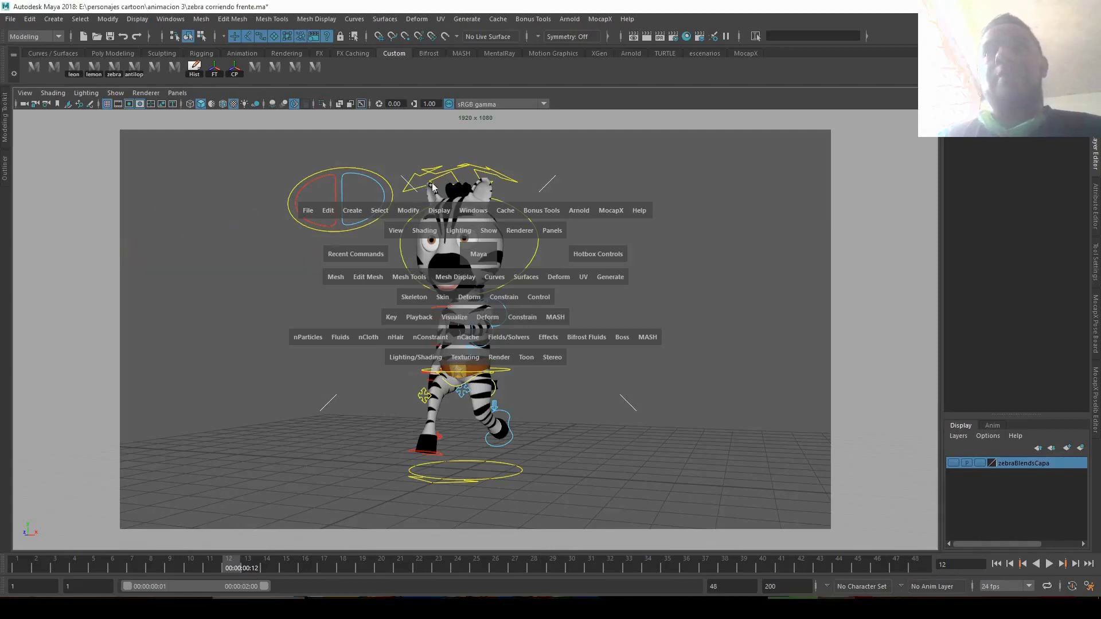
{"action": "left_click", "coordinate": [457, 141]}
{"action": "left_click", "coordinate": [467, 421]}
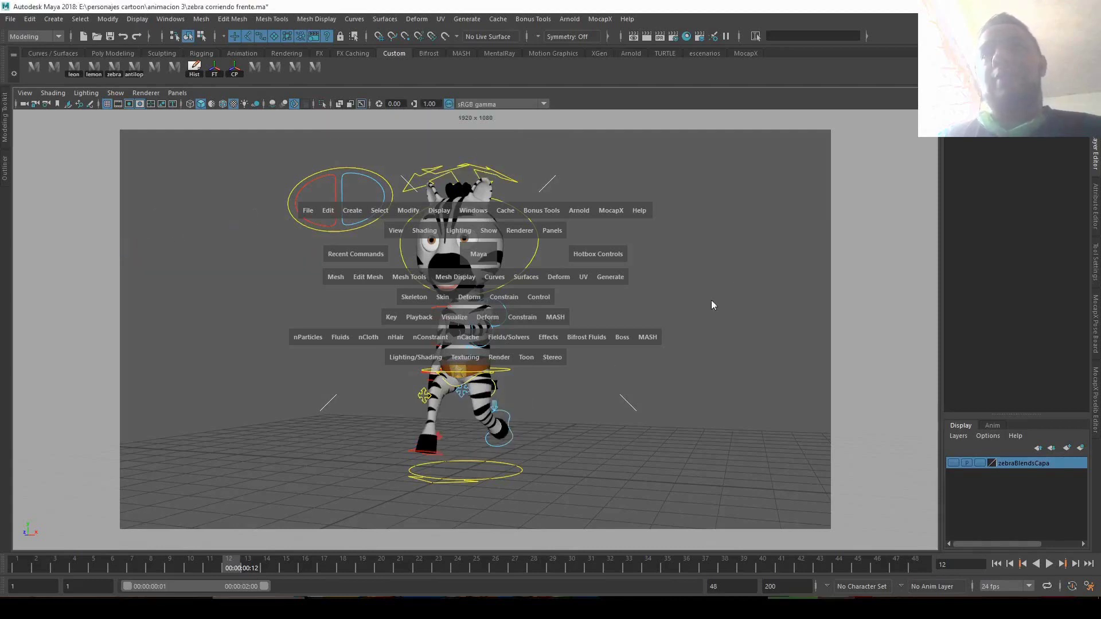
{"action": "left_click", "coordinate": [776, 252]}
{"action": "key", "text": "space"}
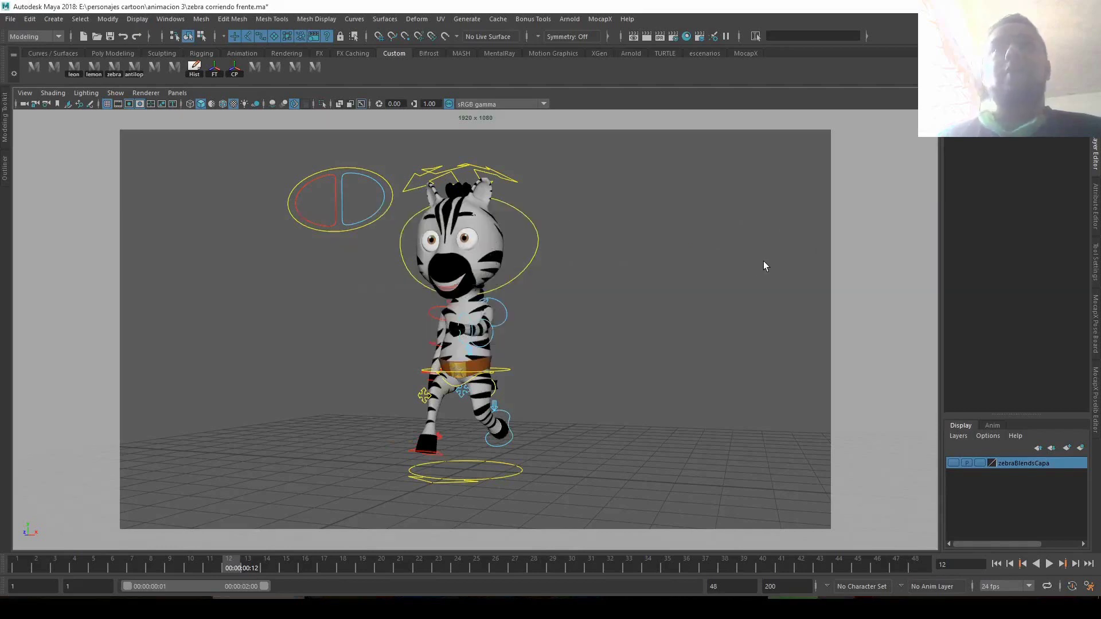
Step: Hide the shelf from the hotbox's interface-visibility marking menu
{"action": "key", "text": "space"}
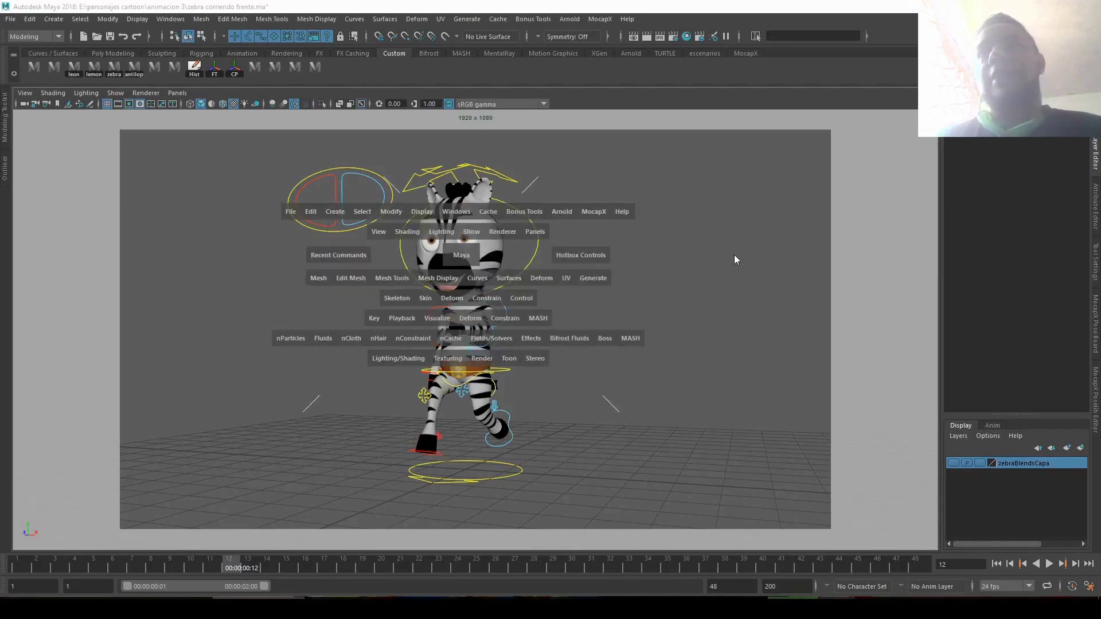
{"action": "left_click", "coordinate": [735, 255]}
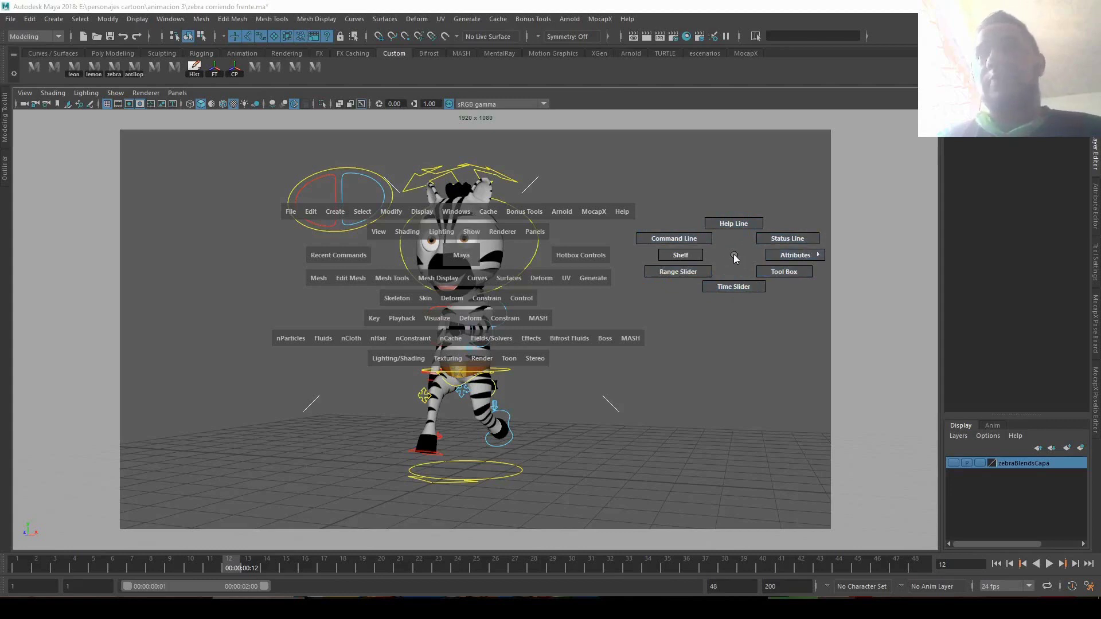
{"action": "left_click", "coordinate": [683, 256]}
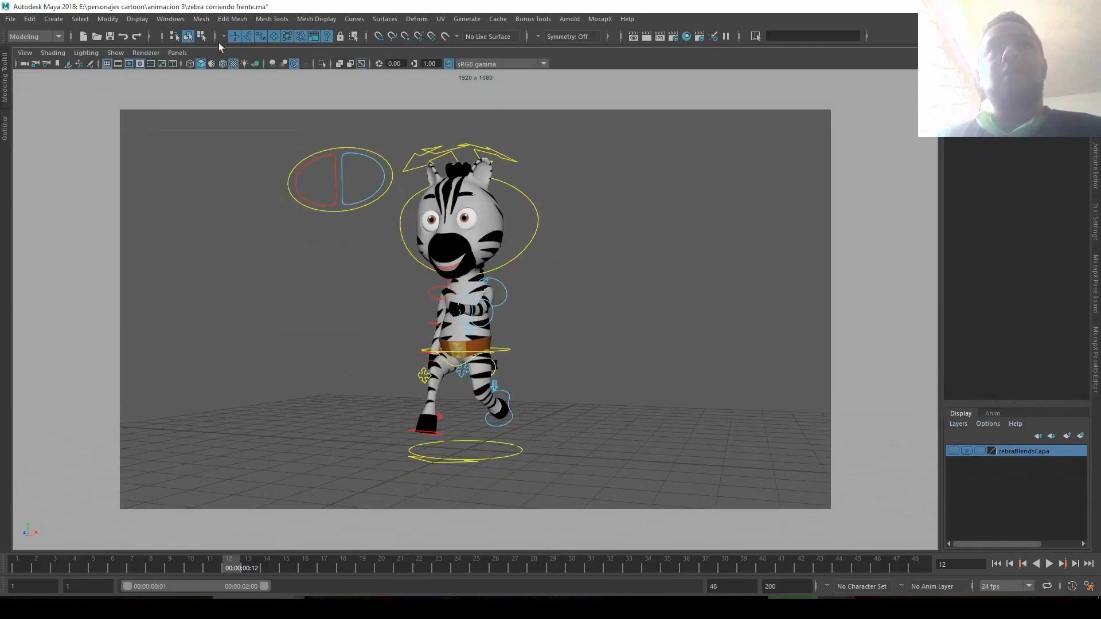
Step: Hide the Time Slider and Range Slider via the hotbox's east marking menu
{"action": "key", "text": "space"}
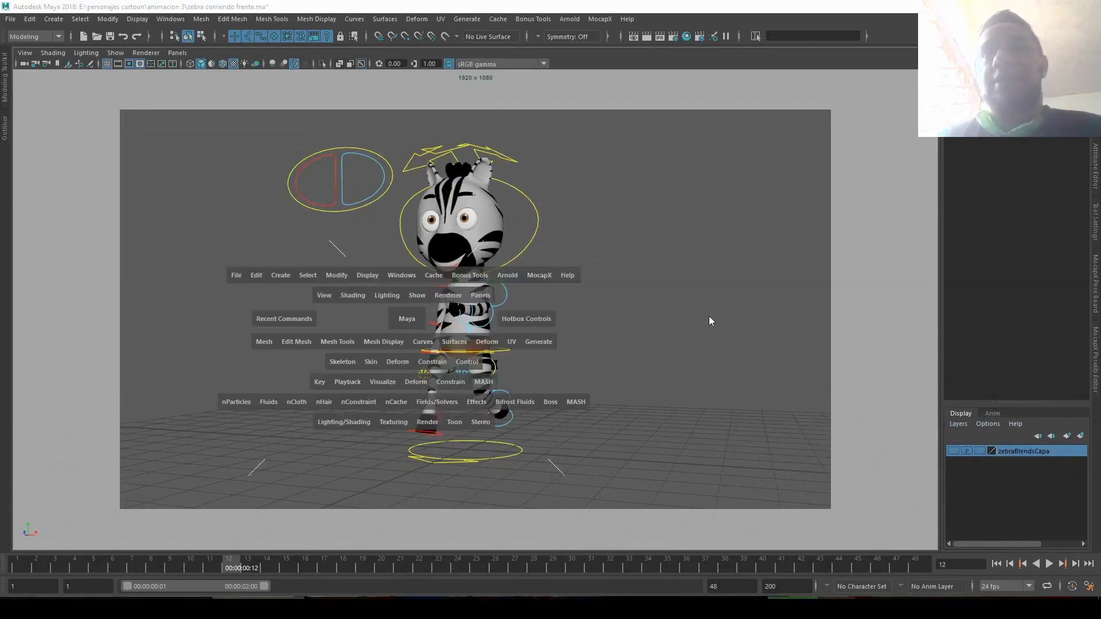
{"action": "left_click_drag", "start_coordinate": [709, 316], "coordinate": [718, 332]}
{"action": "left_click_drag", "start_coordinate": [750, 271], "coordinate": [720, 293]}
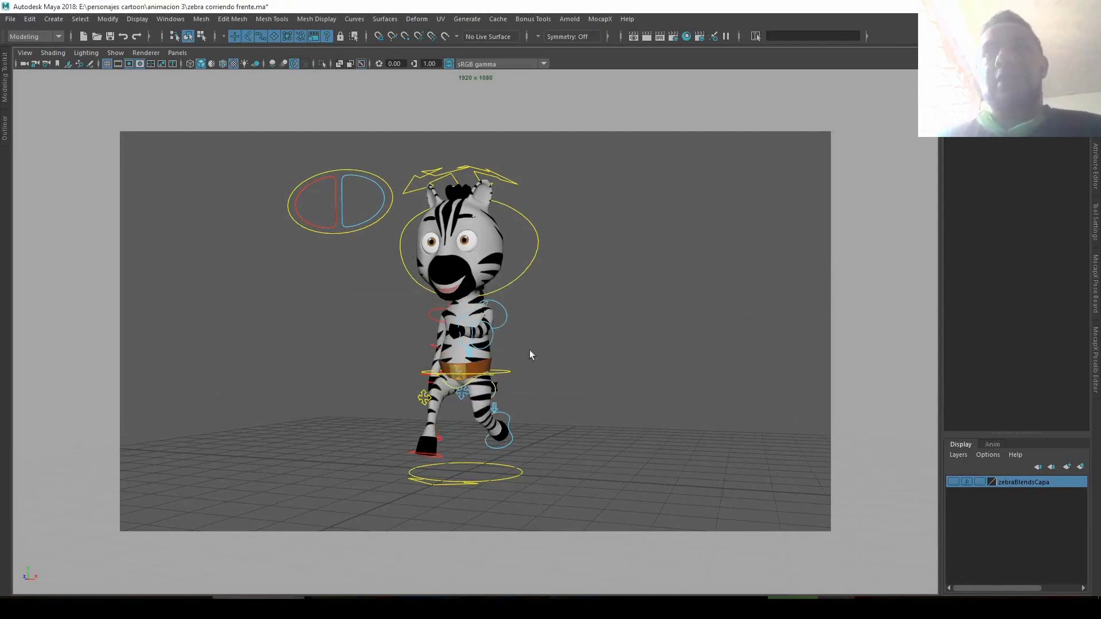
{"action": "key", "text": "space"}
{"action": "left_click_drag", "start_coordinate": [720, 280], "coordinate": [721, 284]}
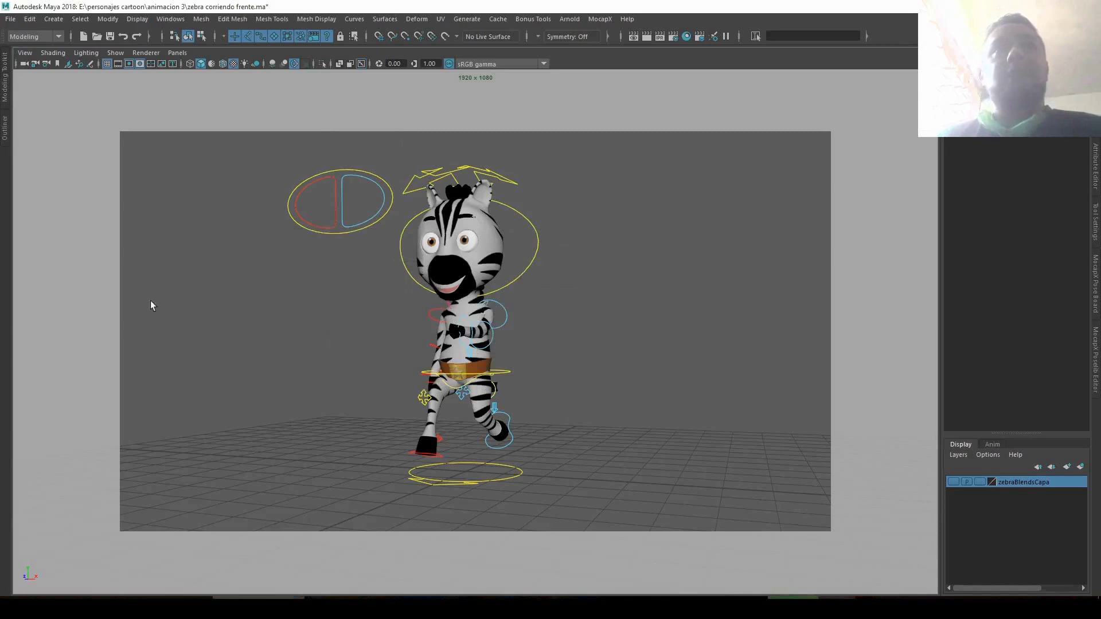
Step: Toggle the Tool Box from the hotbox, then turn the Shelf back on
{"action": "key", "text": "space"}
{"action": "left_click", "coordinate": [664, 223]}
{"action": "left_click_drag", "start_coordinate": [666, 227], "coordinate": [692, 244]}
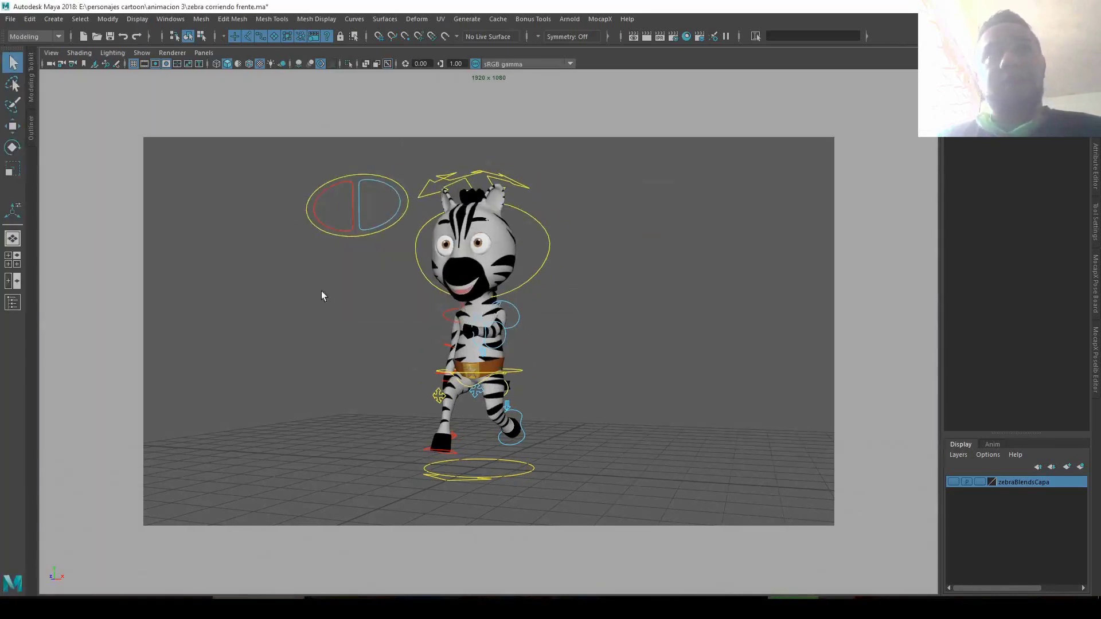
{"action": "key", "text": "space"}
{"action": "left_click_drag", "start_coordinate": [690, 243], "coordinate": [712, 260]}
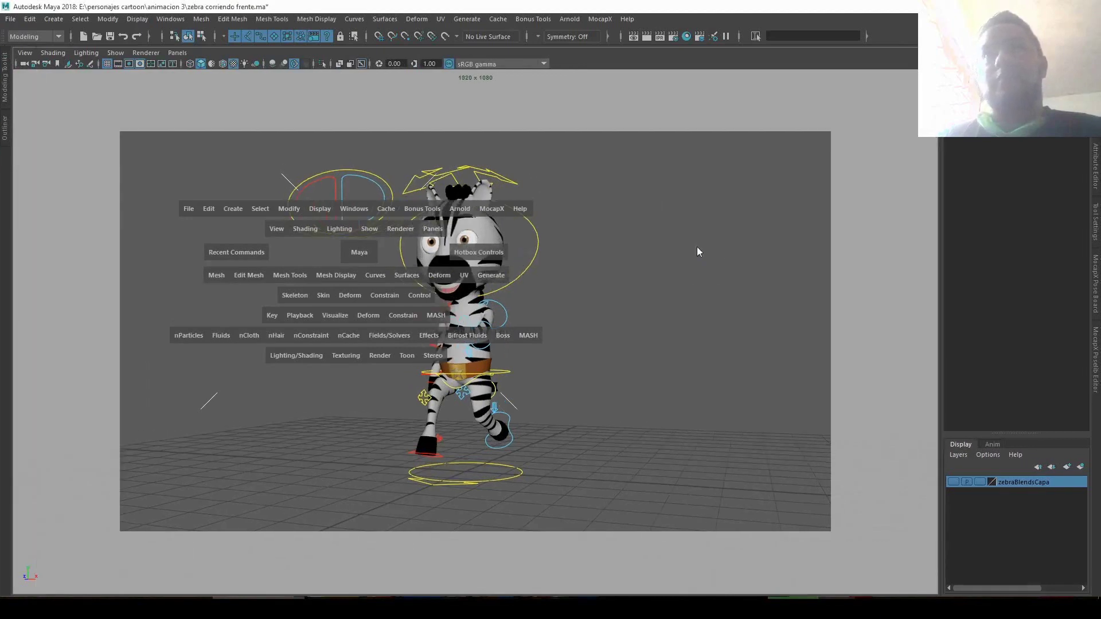
{"action": "left_click_drag", "start_coordinate": [666, 228], "coordinate": [704, 248]}
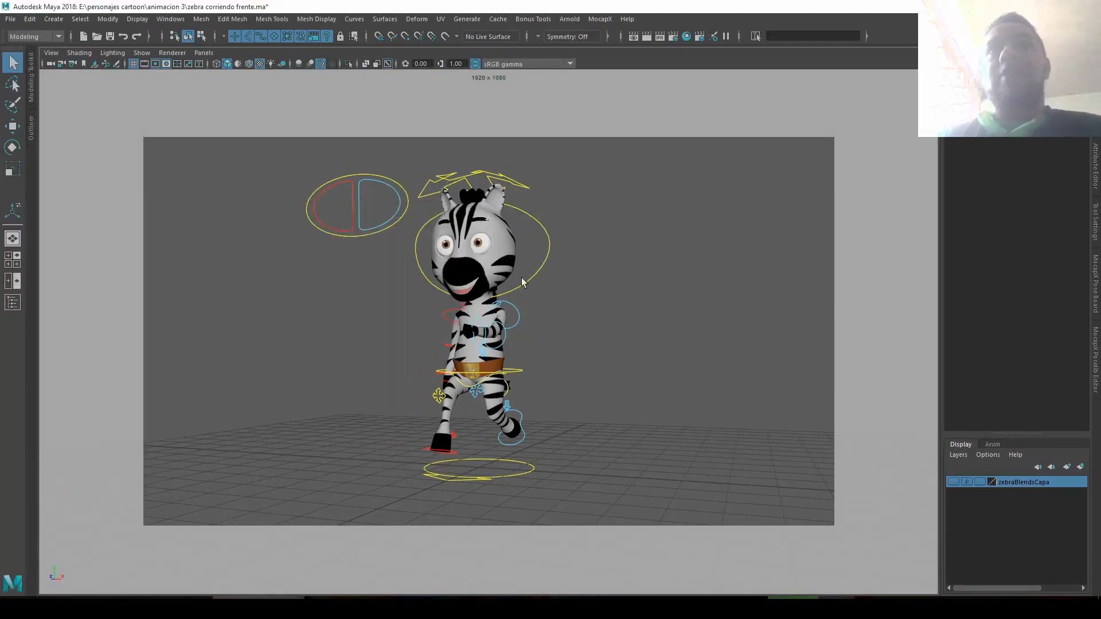
{"action": "key", "text": "space"}
{"action": "left_click_drag", "start_coordinate": [814, 260], "coordinate": [746, 255]}
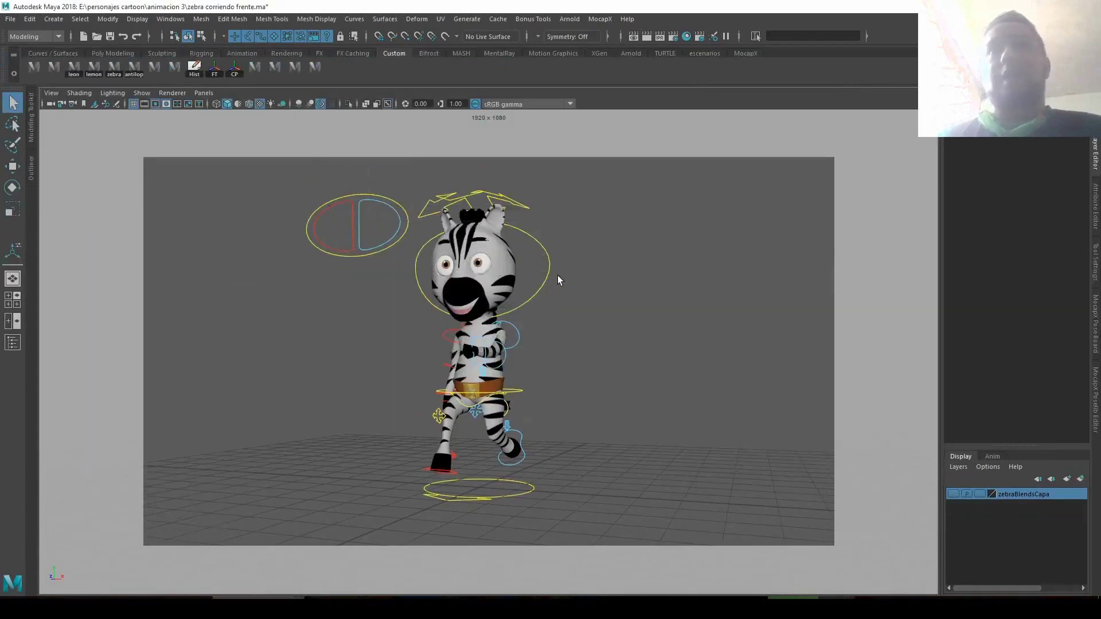
{"action": "key", "text": "space"}
{"action": "left_click_drag", "start_coordinate": [336, 257], "coordinate": [325, 262]}
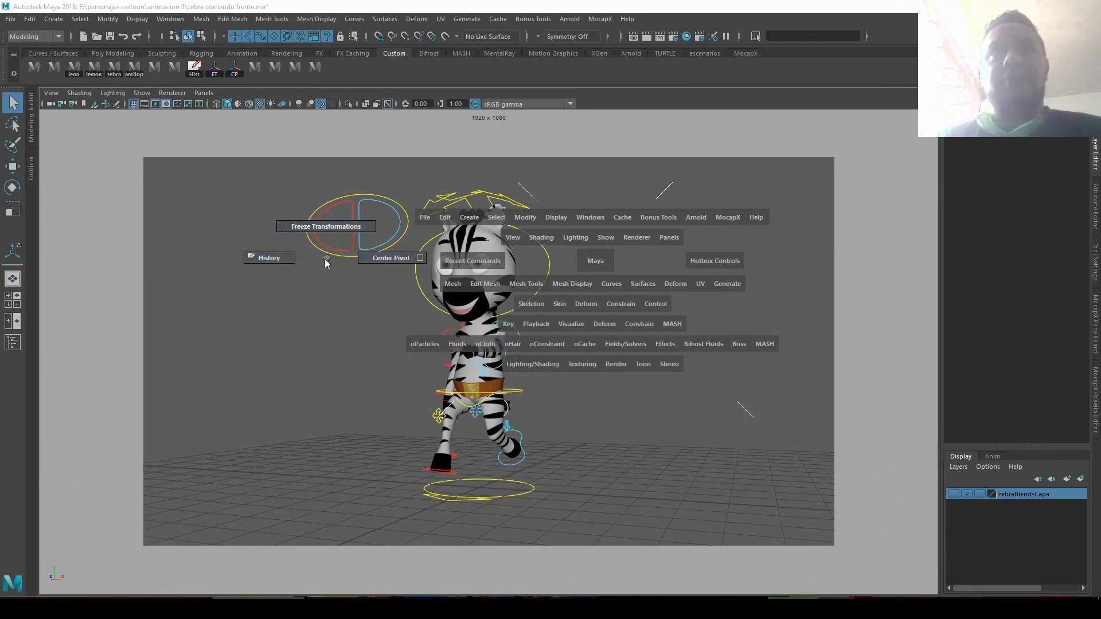
{"action": "left_click_drag", "start_coordinate": [325, 262], "coordinate": [326, 262]}
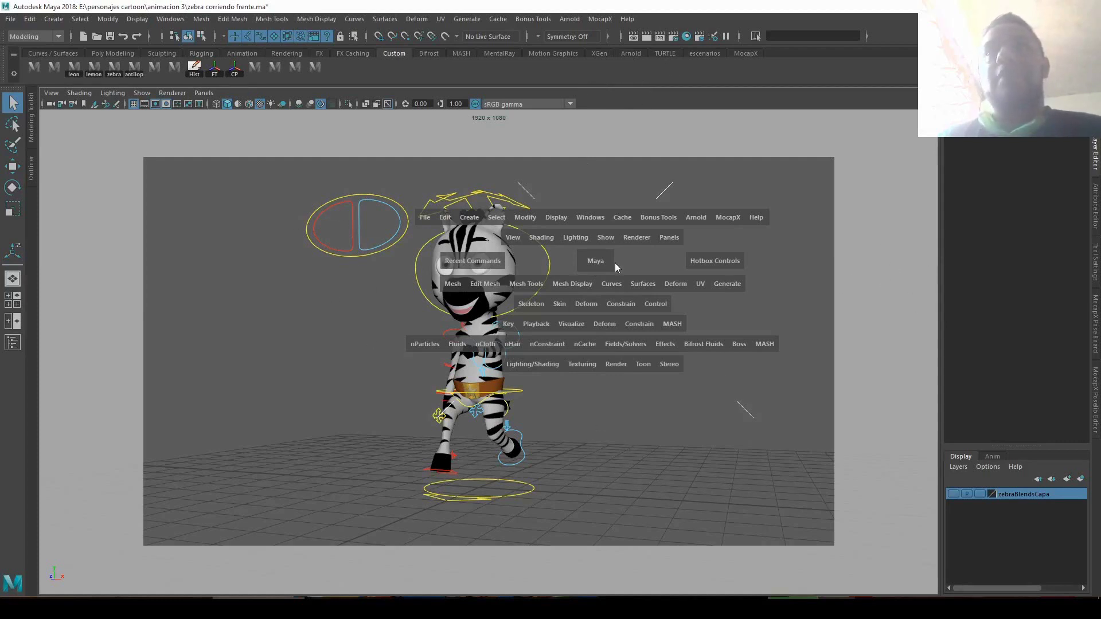
{"action": "key", "text": "space"}
{"action": "key", "text": "space"}
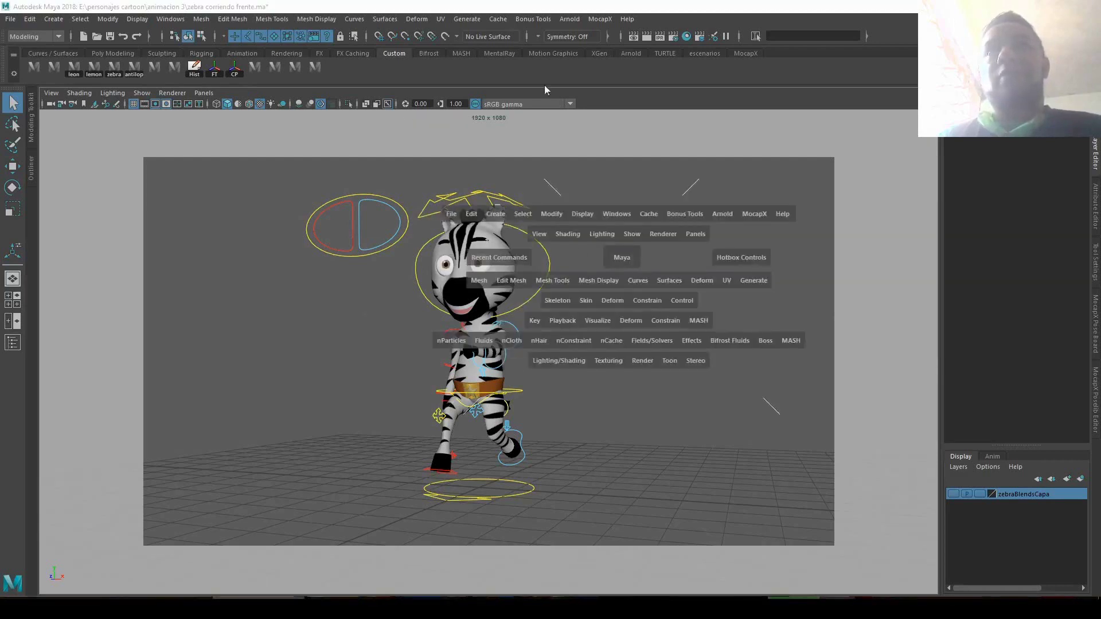
{"action": "key", "text": "space"}
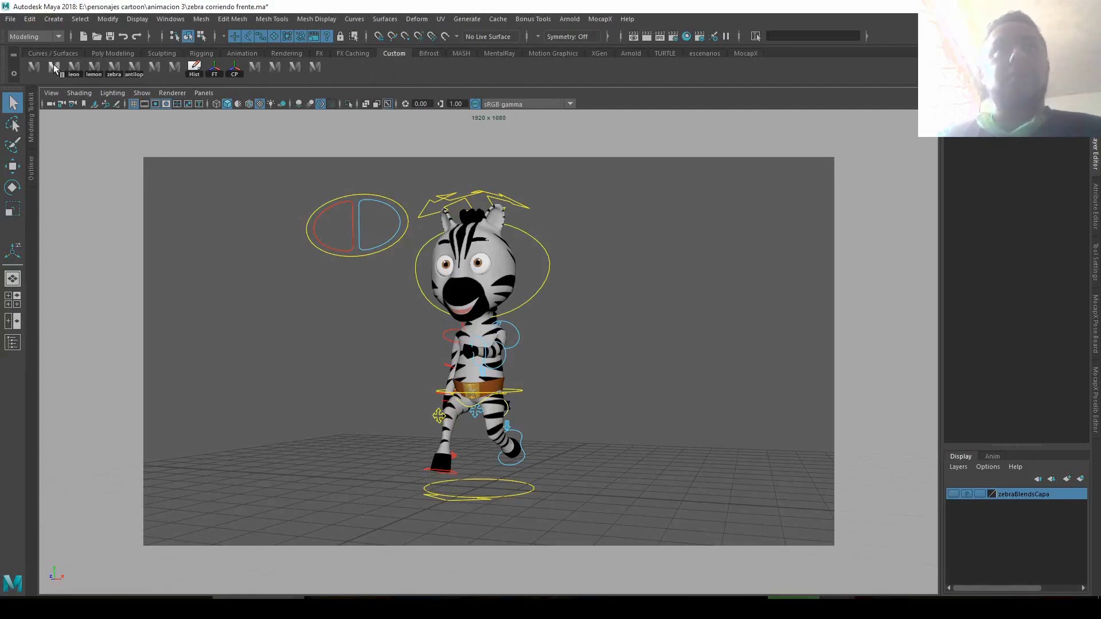
Step: Create a new shelf named LunesDeMaya, retyping it without spaces after the illegal-character warning
{"action": "left_click", "coordinate": [14, 74]}
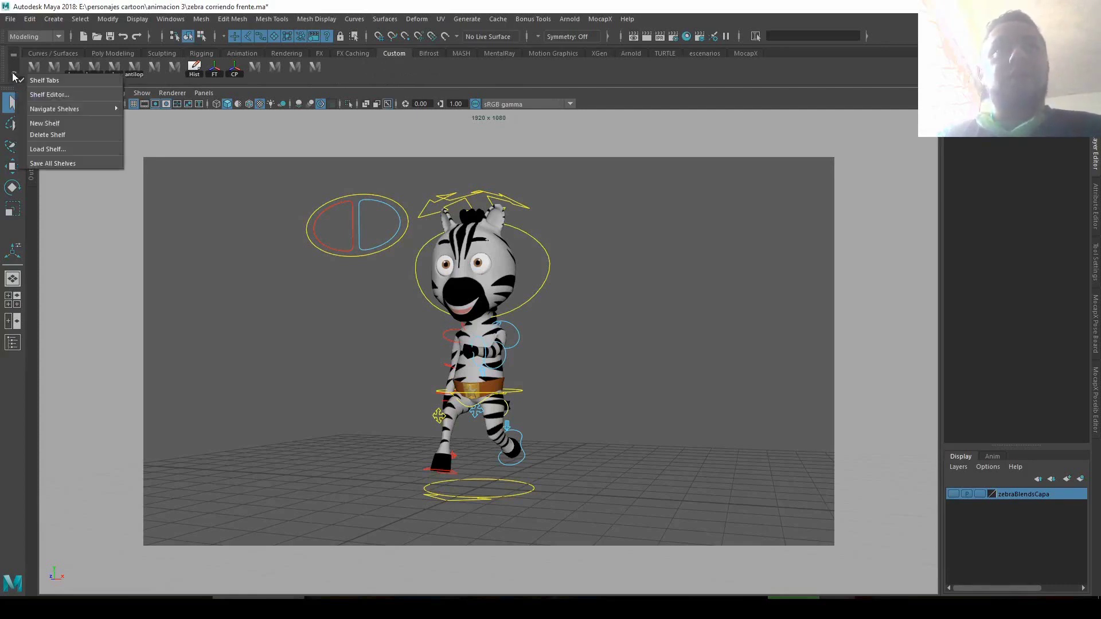
{"action": "left_click", "coordinate": [71, 123]}
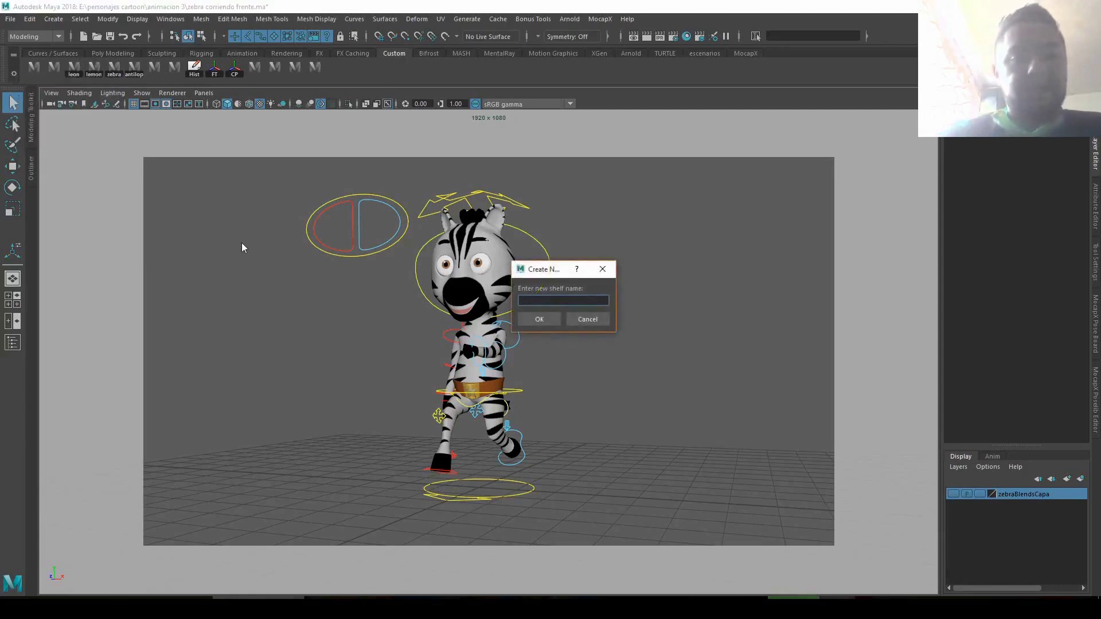
{"action": "type", "text": "Lunes de M"}
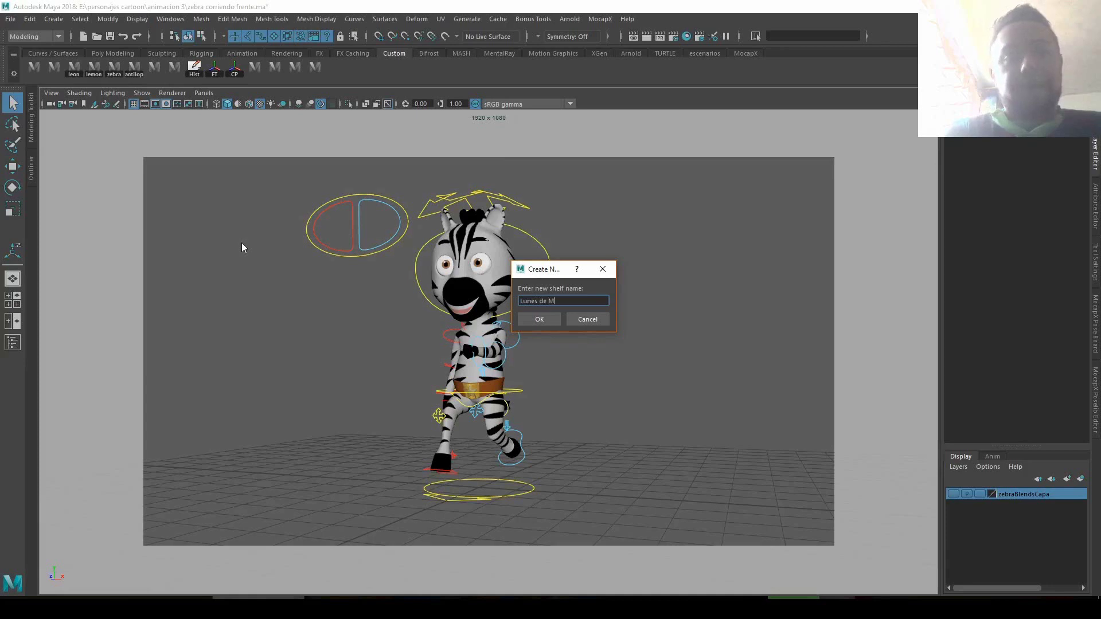
{"action": "type", "text": "aya"}
{"action": "left_click", "coordinate": [540, 319]}
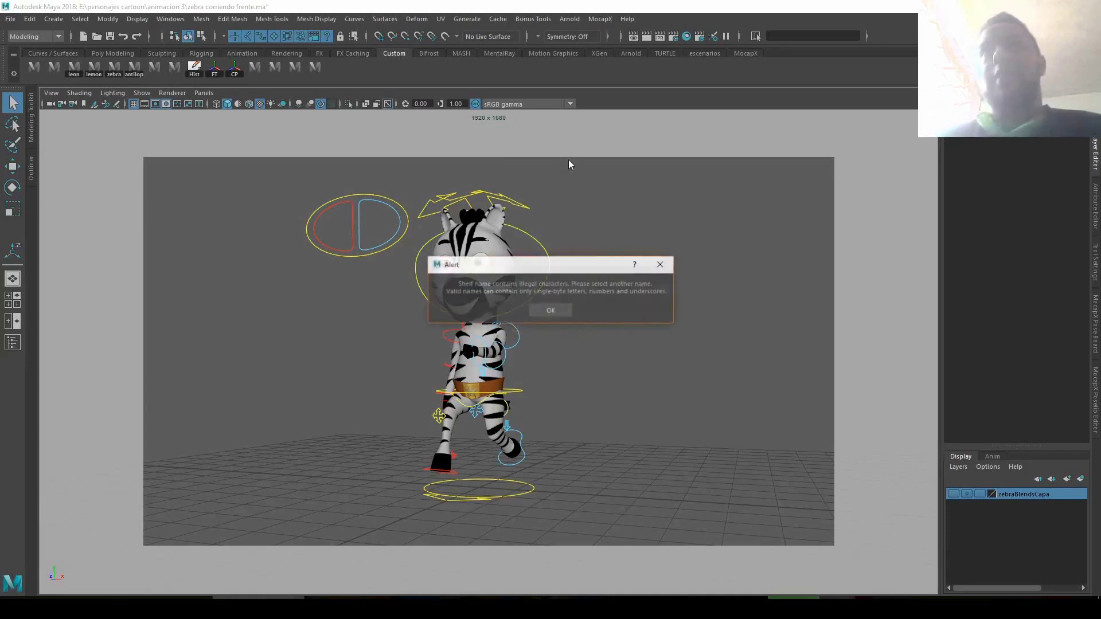
{"action": "left_click", "coordinate": [552, 310]}
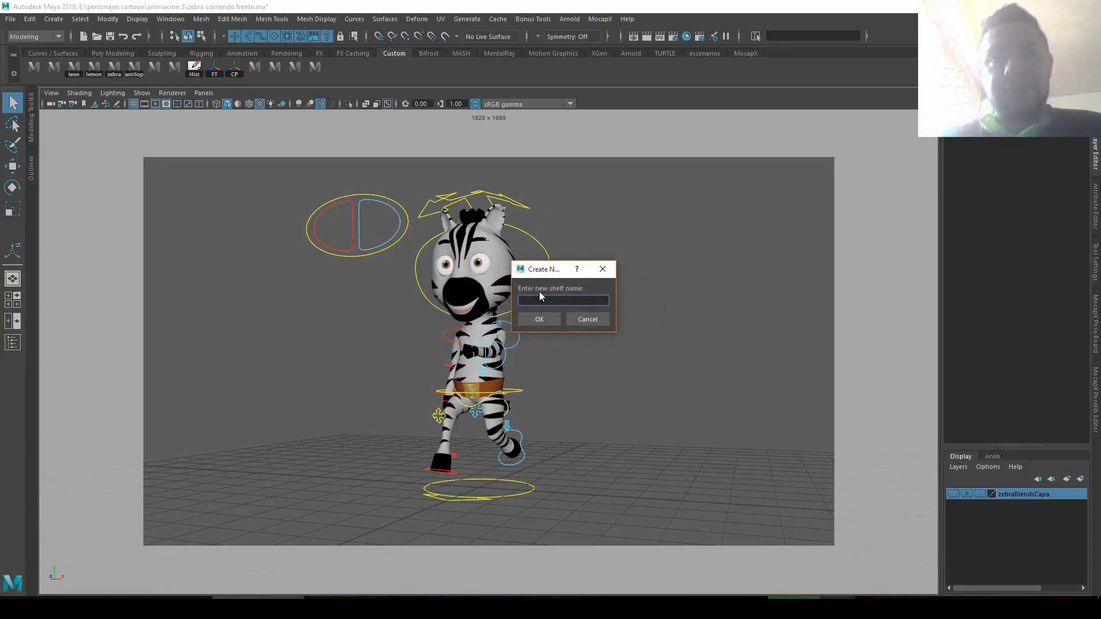
{"action": "type", "text": "Lunes"}
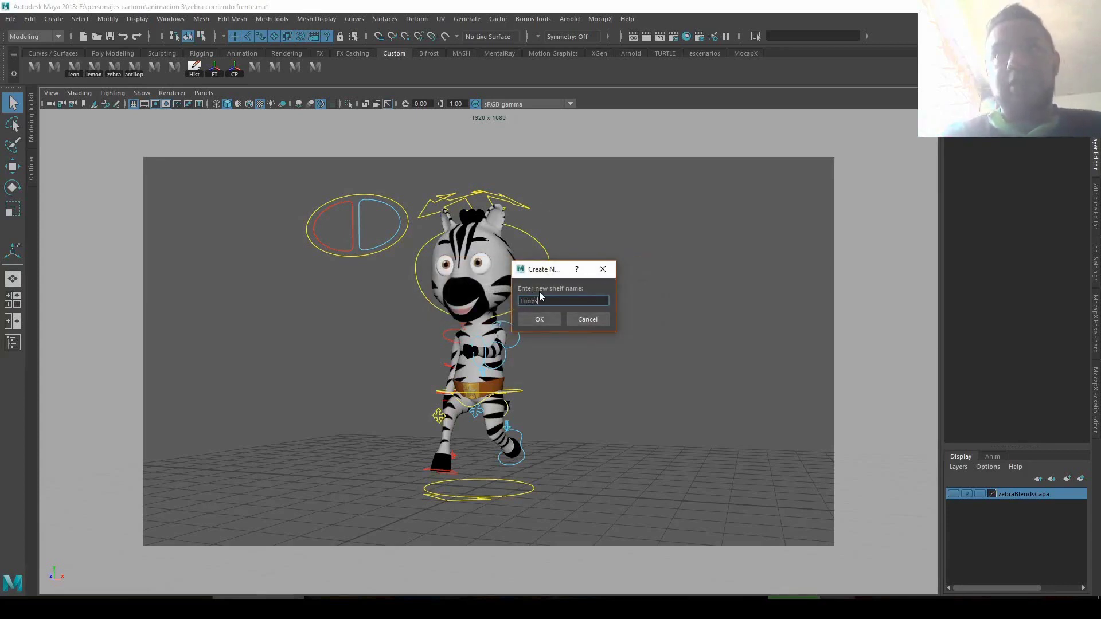
{"action": "type", "text": "DeMaya"}
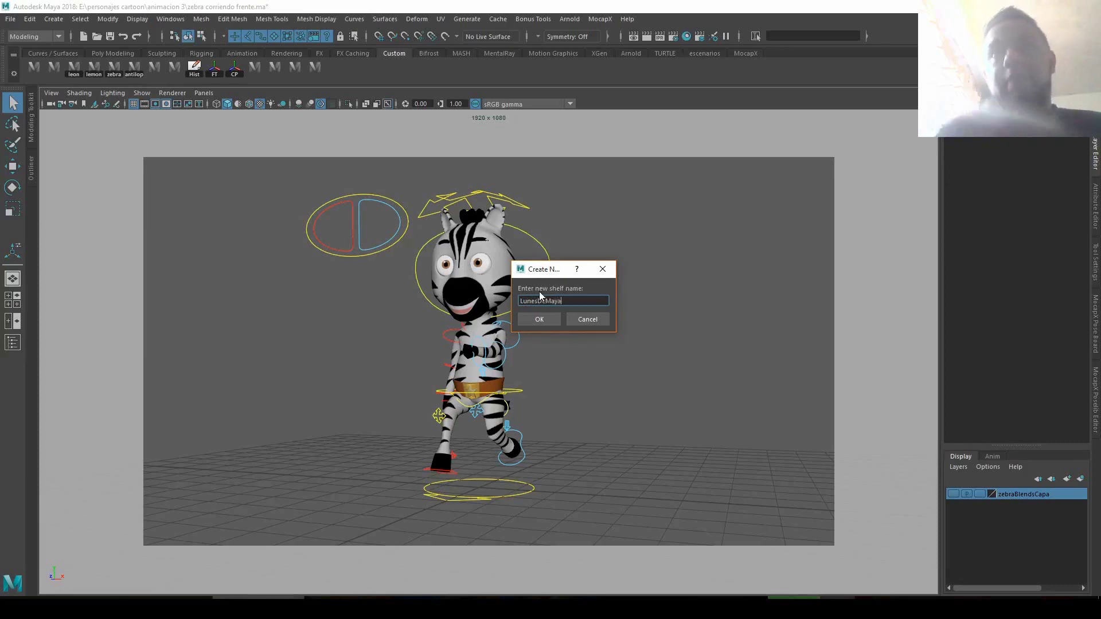
{"action": "left_click", "coordinate": [544, 322]}
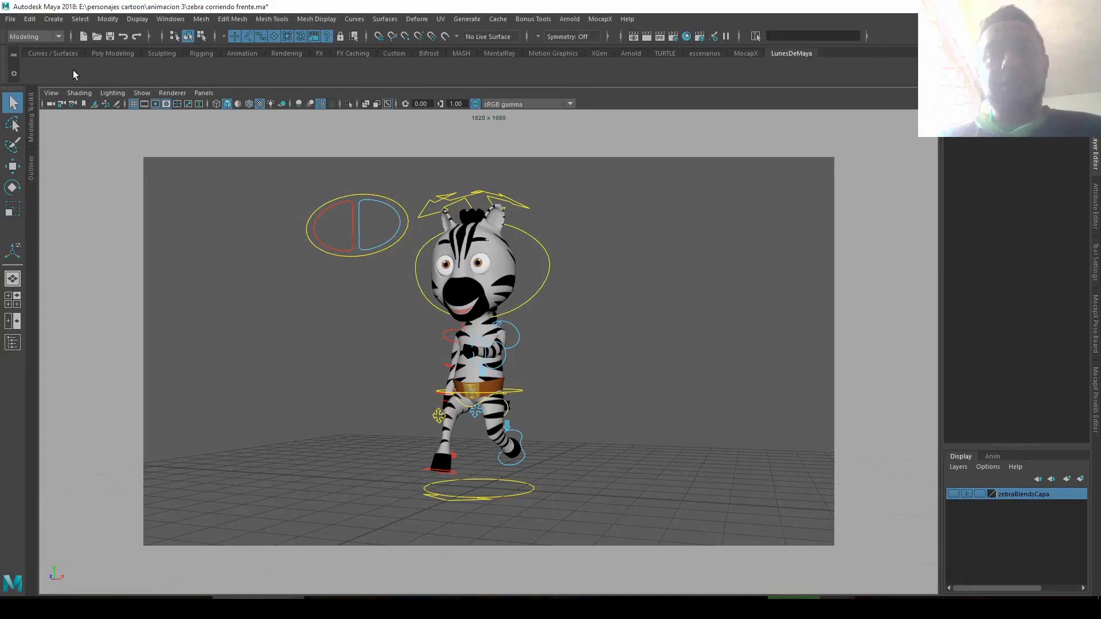
Step: Add Edit > Delete by Type > History and Mesh > Combine as buttons on the LunesDeMaya shelf
{"action": "left_click", "coordinate": [32, 21]}
{"action": "mouse_move", "coordinate": [63, 153]}
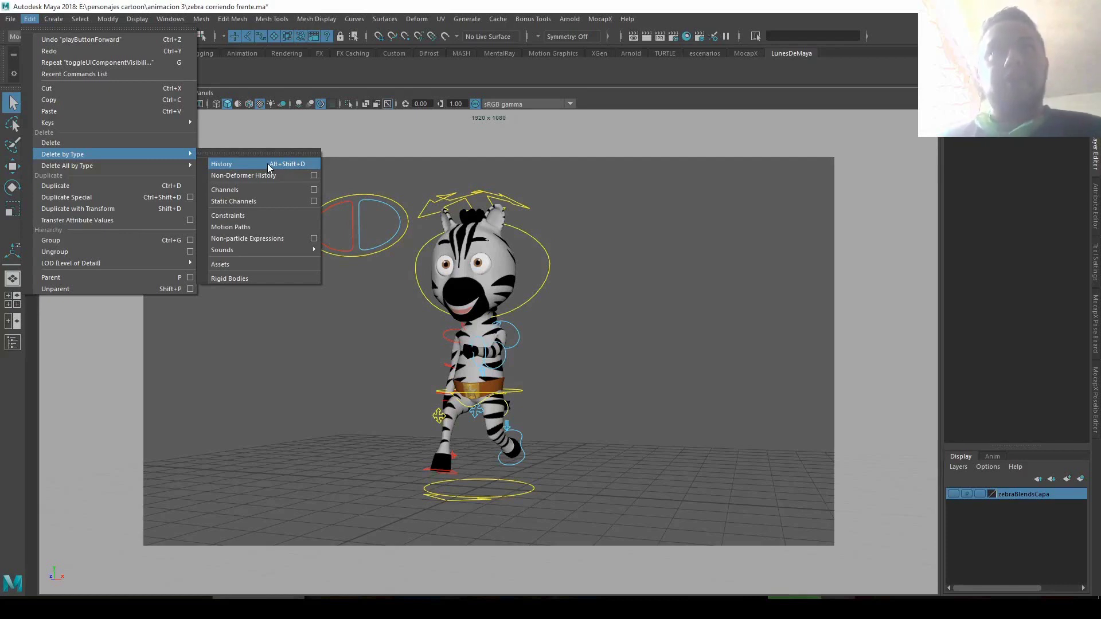
{"action": "left_click", "coordinate": [267, 163], "text": "ctrl+shift"}
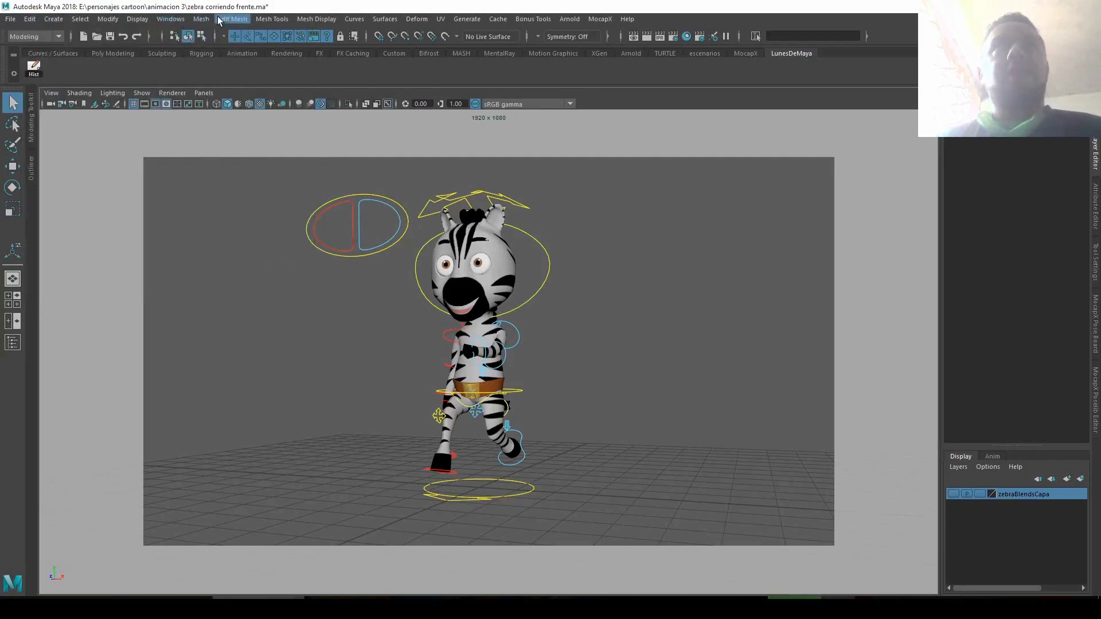
{"action": "left_click", "coordinate": [201, 19]}
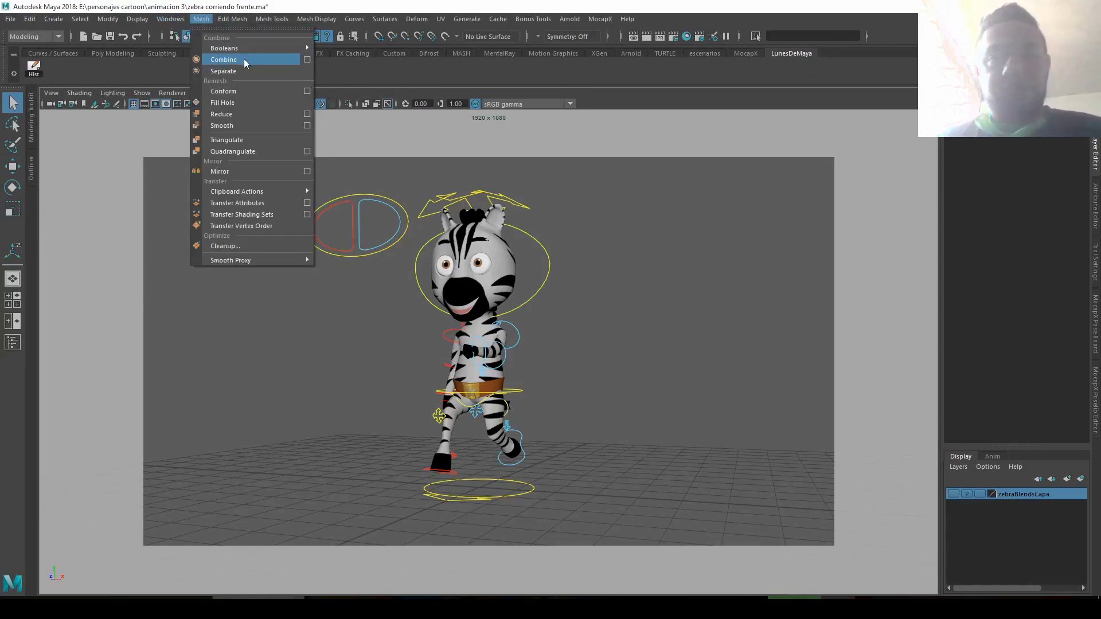
{"action": "left_click", "coordinate": [245, 60], "text": "ctrl+shift"}
{"action": "left_click", "coordinate": [199, 22]}
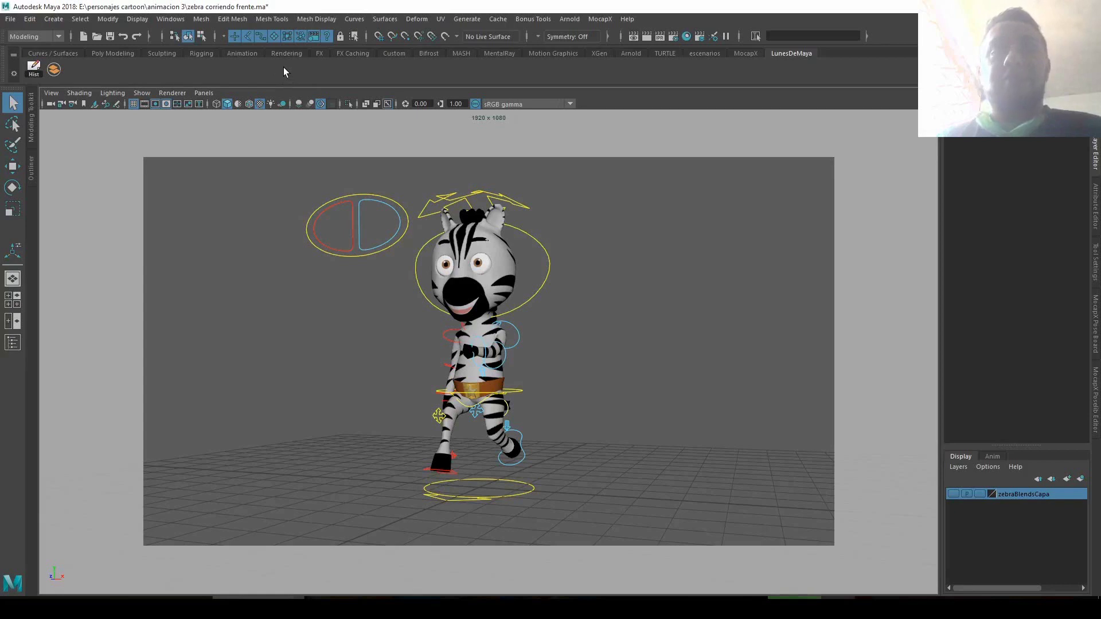
{"action": "left_click", "coordinate": [205, 21]}
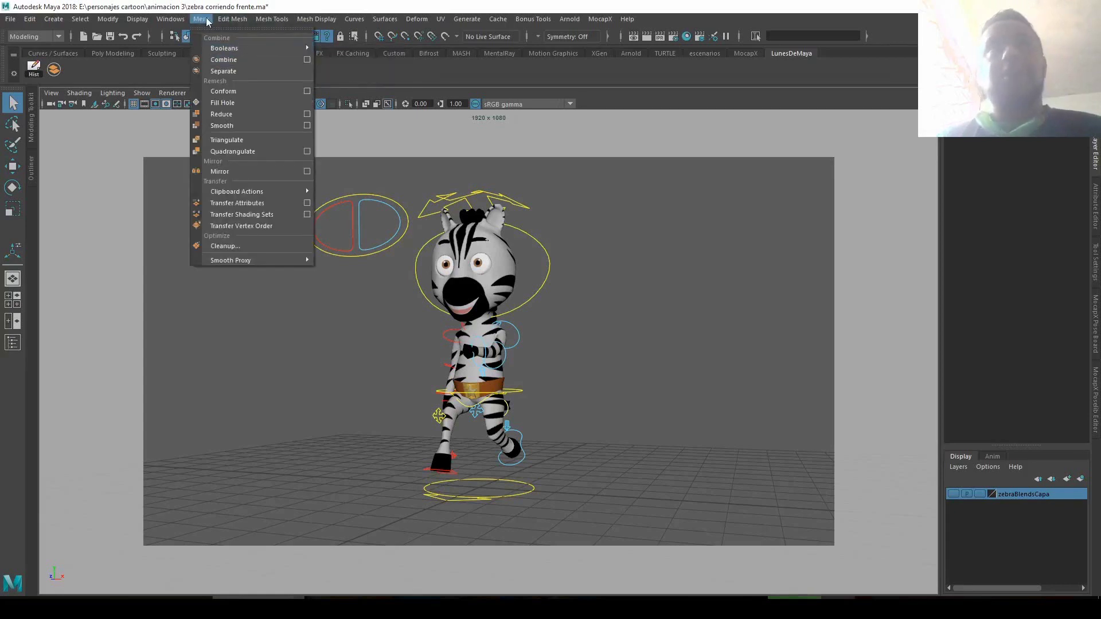
{"action": "left_click", "coordinate": [81, 57]}
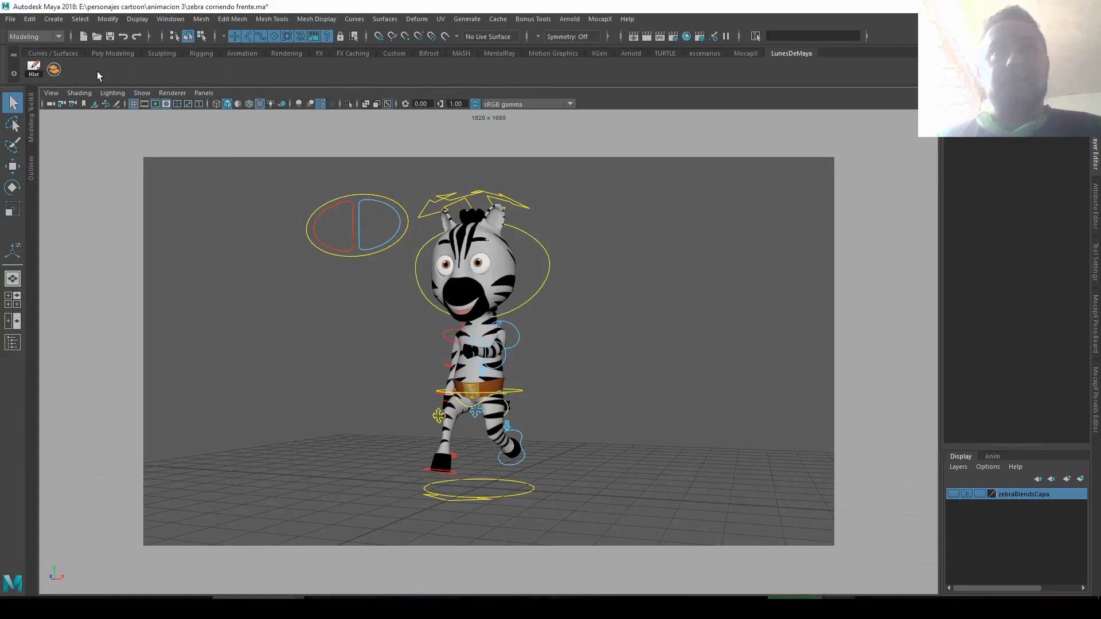
Step: Open the Marking Menu Editor through the hotbox's Windows > Settings/Preferences menu and move it up-left
{"action": "key", "text": "space"}
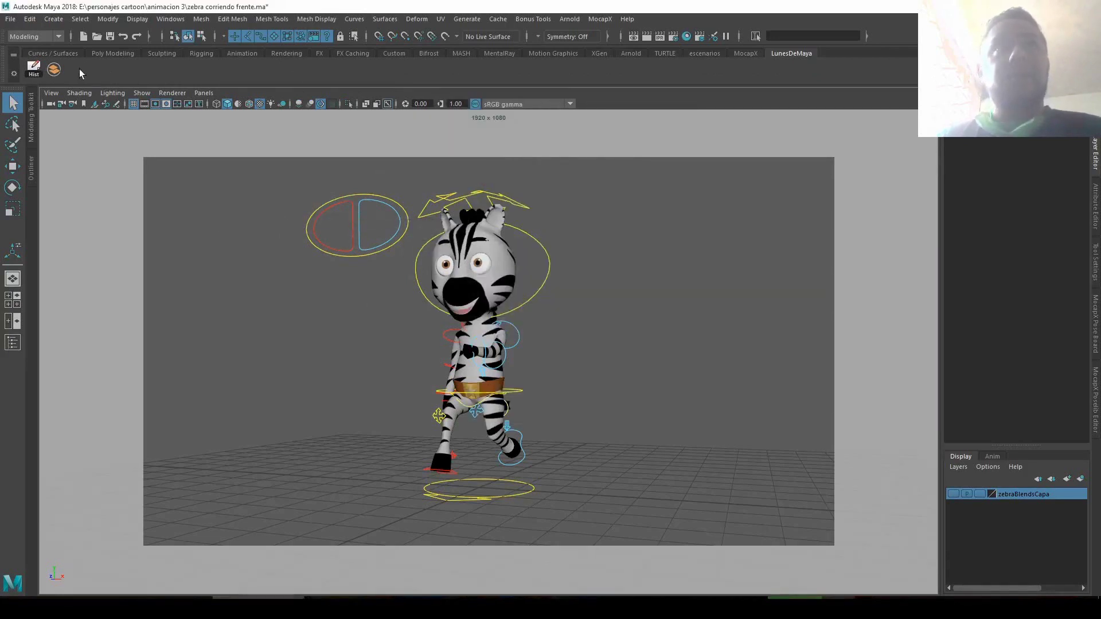
{"action": "left_click", "coordinate": [171, 20]}
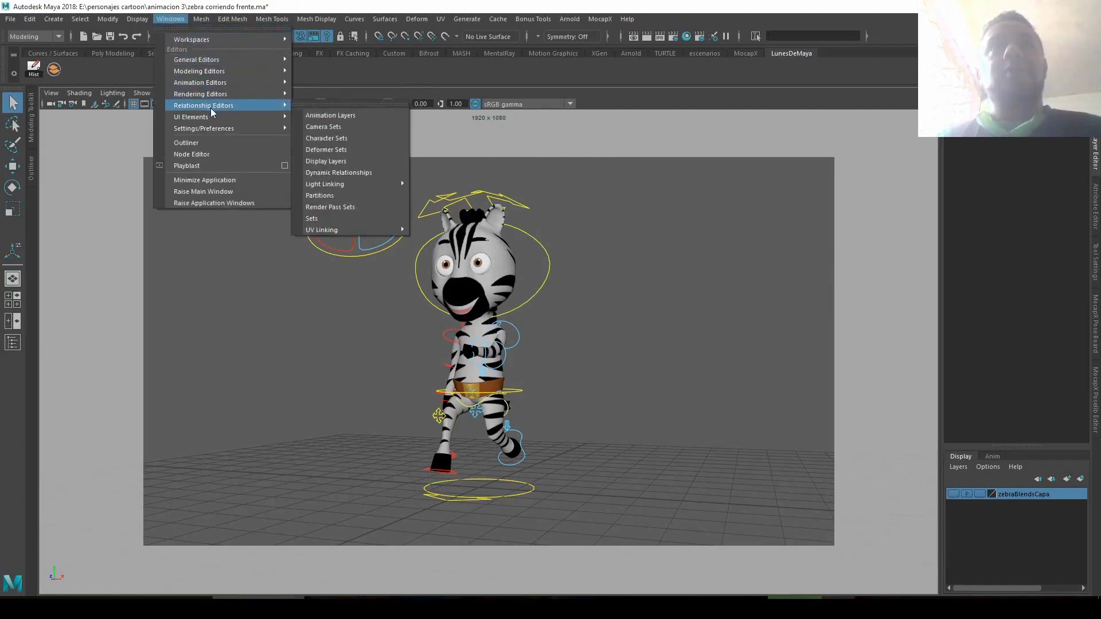
{"action": "mouse_move", "coordinate": [204, 128]}
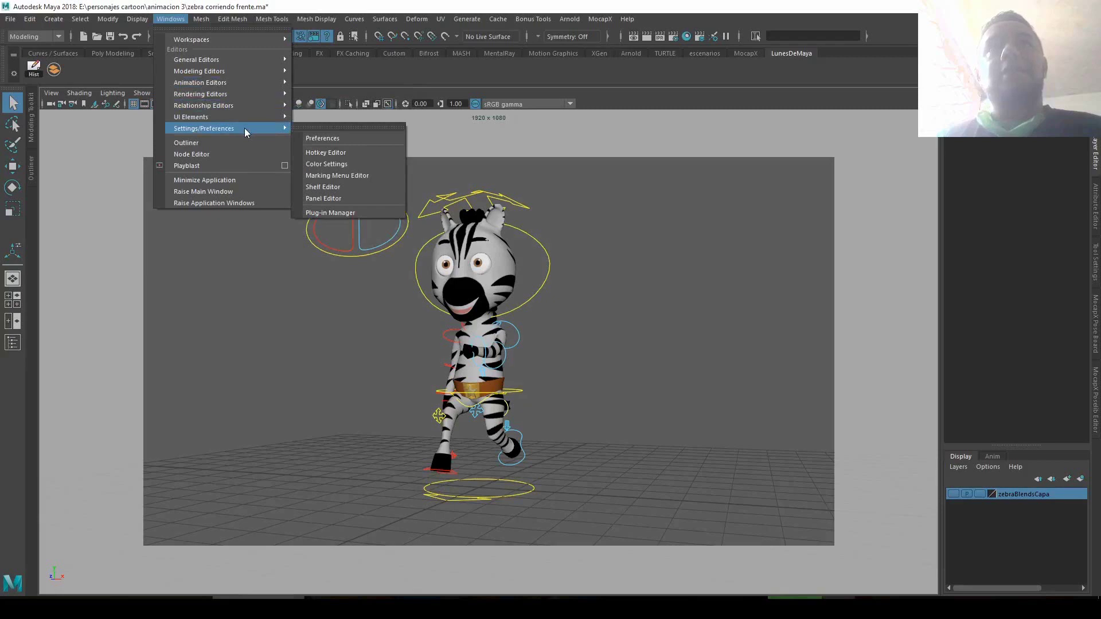
{"action": "left_click", "coordinate": [374, 176]}
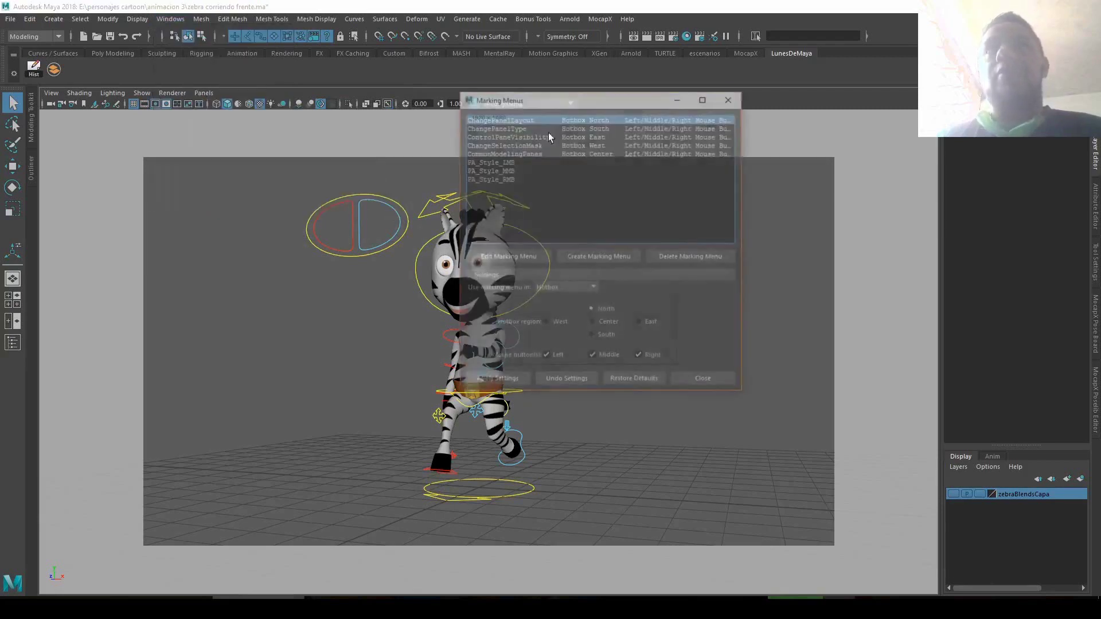
{"action": "left_click_drag", "start_coordinate": [583, 102], "coordinate": [572, 86]}
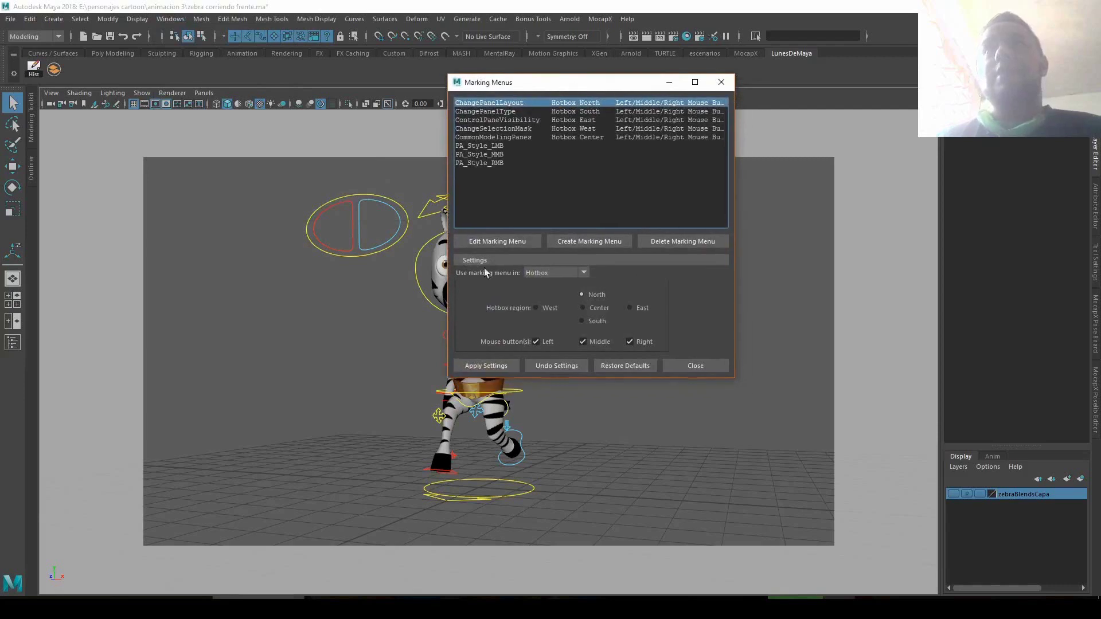
{"action": "left_click", "coordinate": [696, 366]}
{"action": "key", "text": "space"}
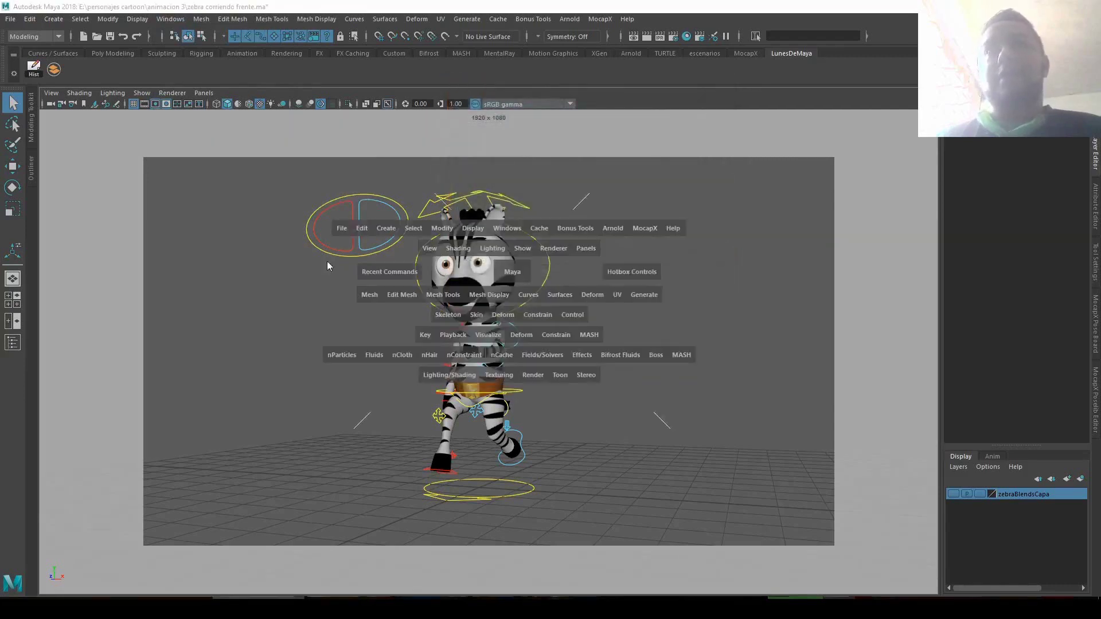
{"action": "left_click_drag", "start_coordinate": [265, 263], "coordinate": [264, 263]}
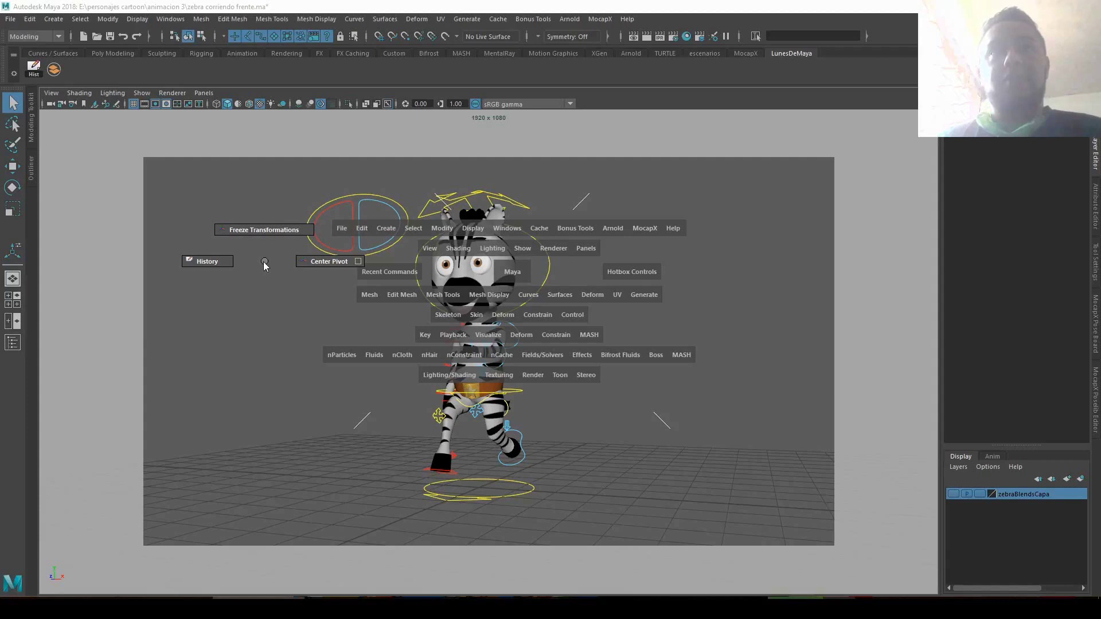
{"action": "left_click", "coordinate": [503, 139]}
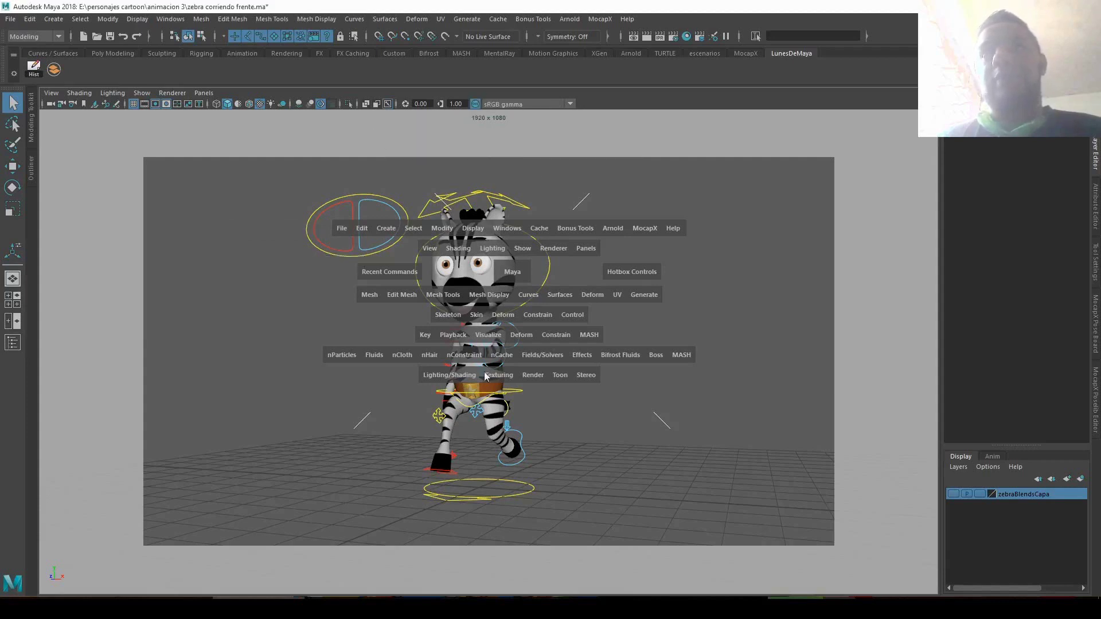
{"action": "left_click", "coordinate": [494, 425]}
{"action": "left_click", "coordinate": [801, 287]}
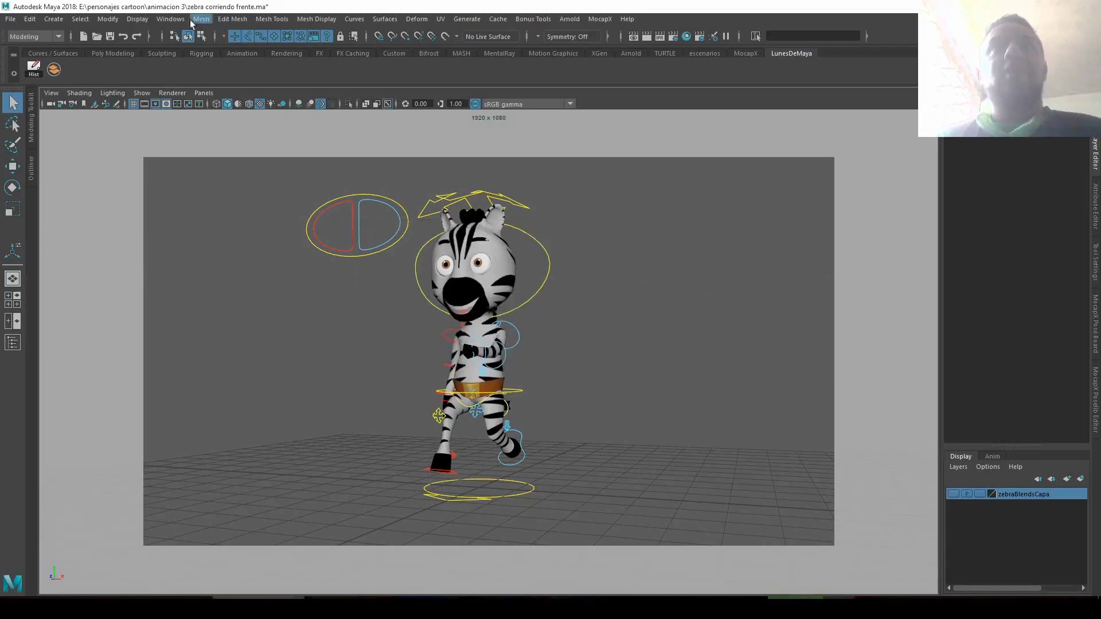
{"action": "left_click", "coordinate": [170, 19]}
Step: Select ChangeSelectionMask in the Marking Menu Editor and open it with Edit Marking Menu
{"action": "mouse_move", "coordinate": [339, 129]}
{"action": "left_click", "coordinate": [360, 176]}
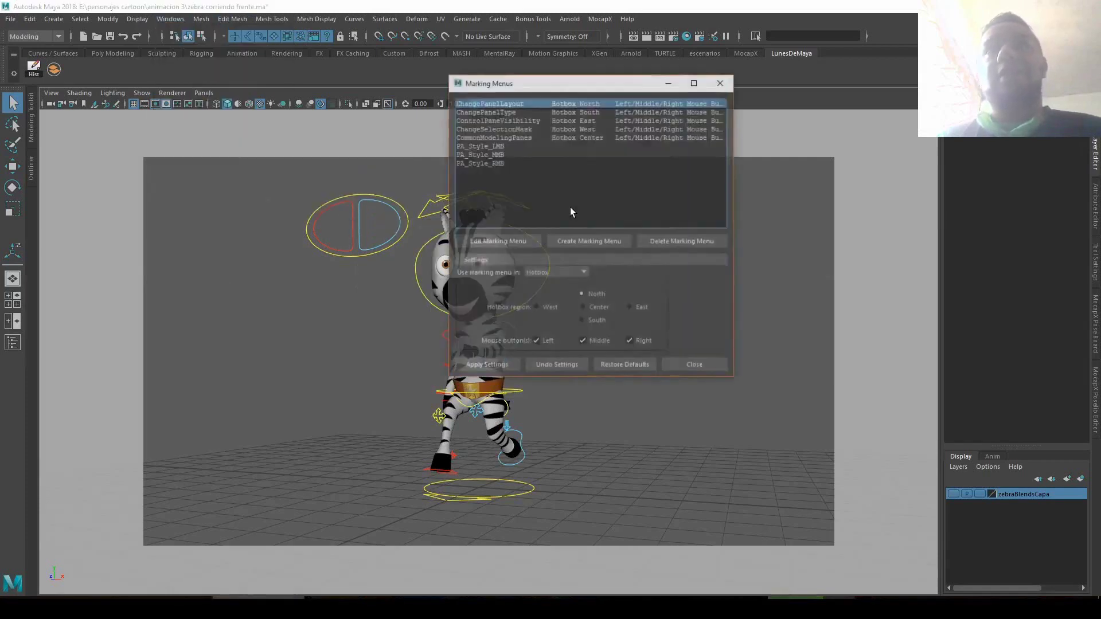
{"action": "left_click", "coordinate": [583, 128]}
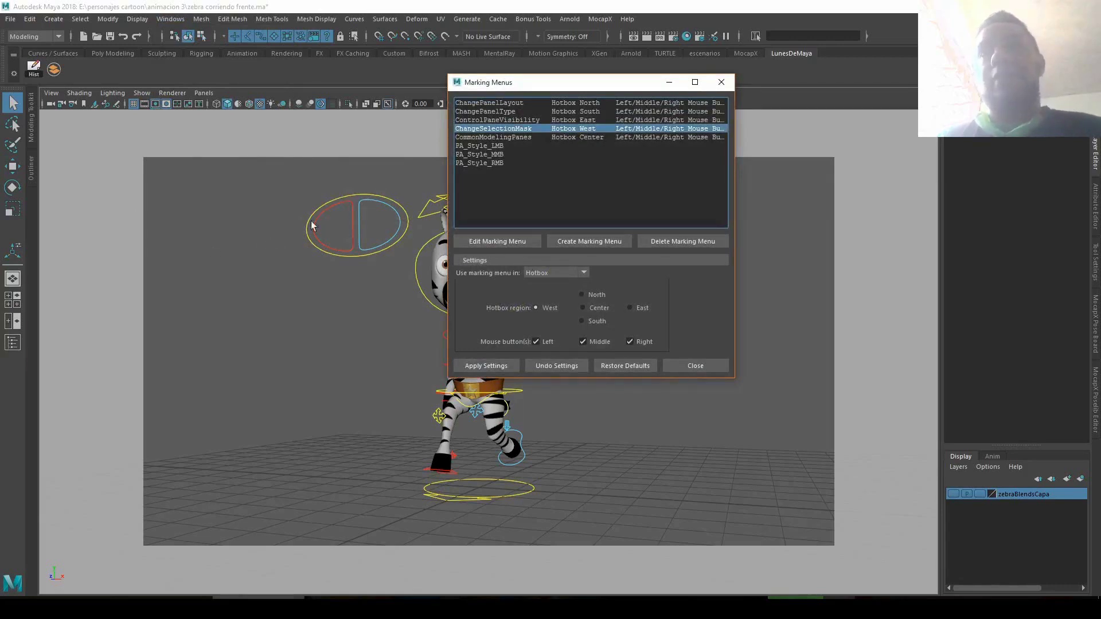
{"action": "left_click", "coordinate": [511, 240]}
Step: Reposition the edit window and delete the History, Freeze Transformations and Center Pivot items
{"action": "left_click_drag", "start_coordinate": [471, 107], "coordinate": [488, 111]}
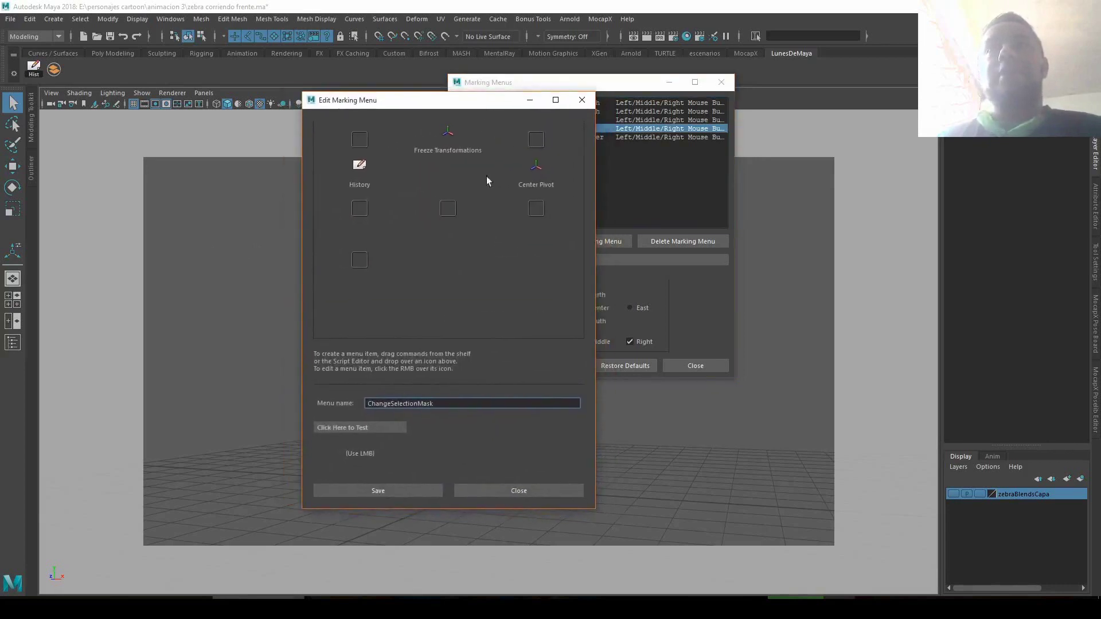
{"action": "left_click_drag", "start_coordinate": [416, 107], "coordinate": [402, 99]}
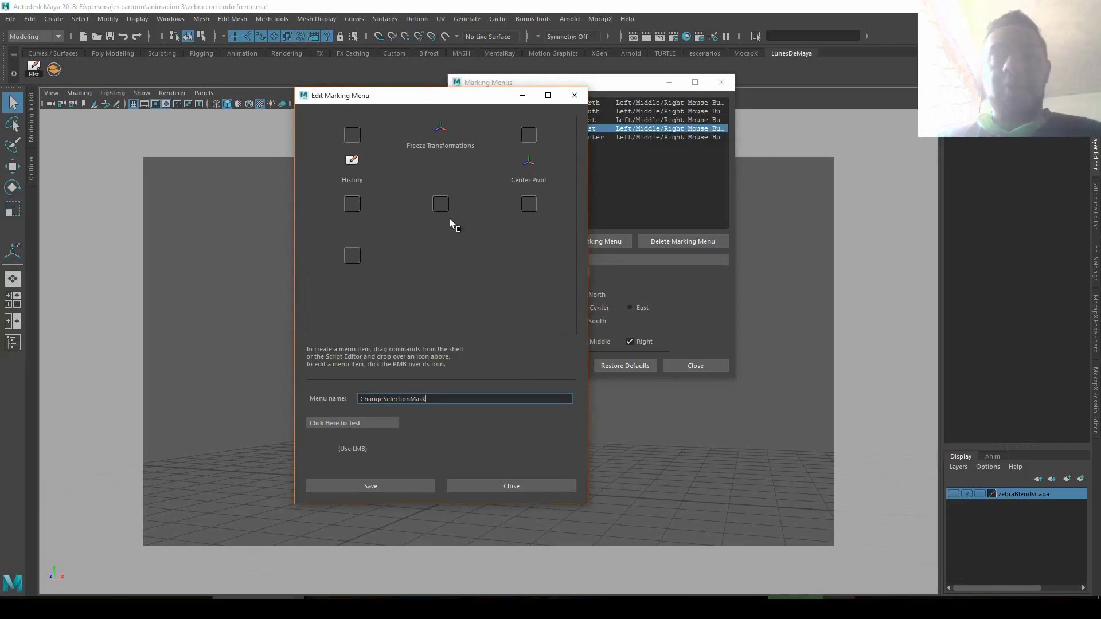
{"action": "right_click", "coordinate": [353, 163]}
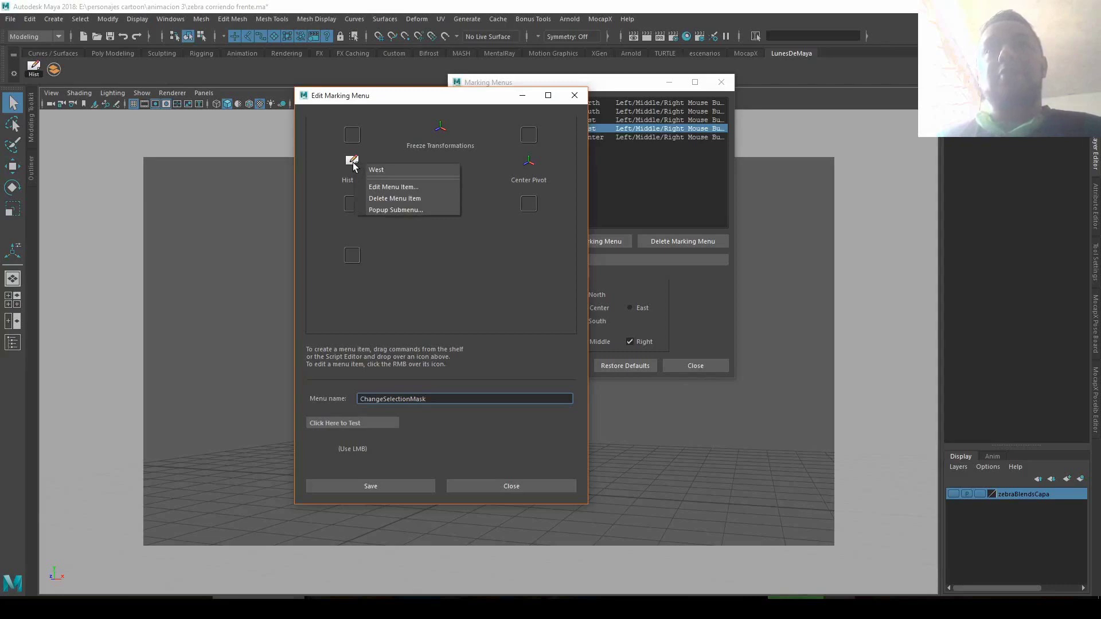
{"action": "left_click", "coordinate": [423, 198]}
{"action": "right_click", "coordinate": [441, 128]}
{"action": "left_click", "coordinate": [476, 164]}
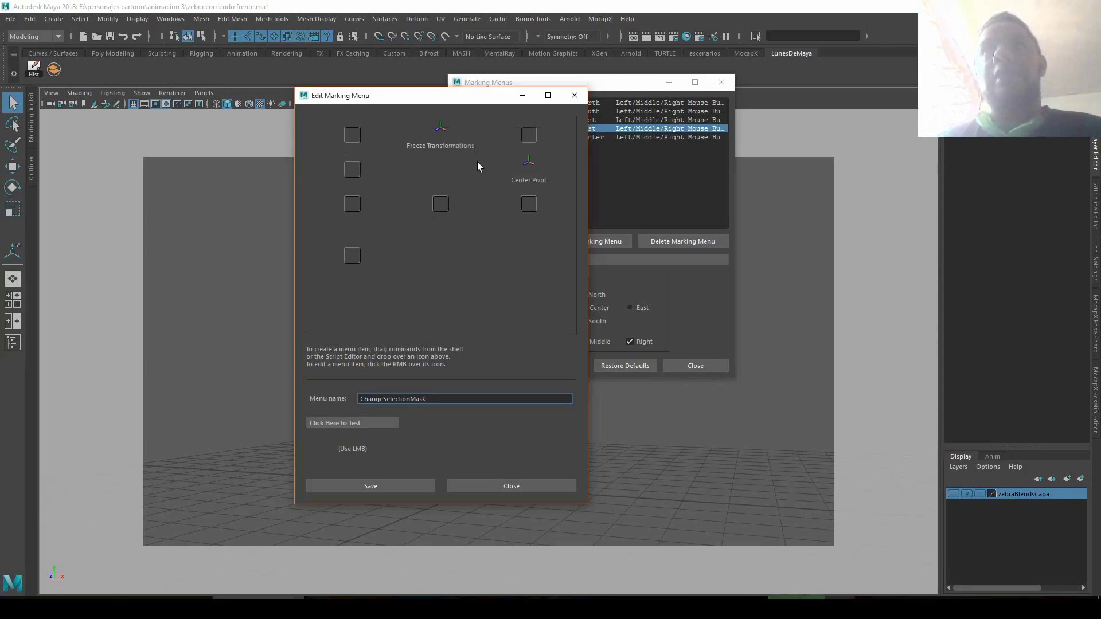
{"action": "right_click", "coordinate": [527, 168]}
{"action": "left_click", "coordinate": [552, 200]}
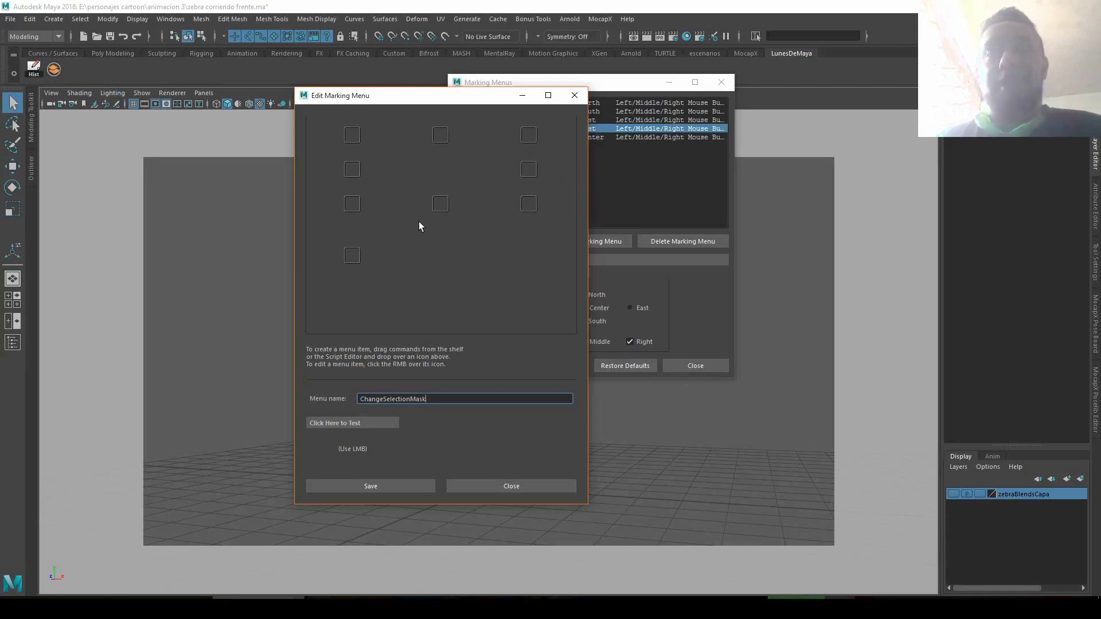
Step: Drag the Hist shelf button into the west slot and Combine into the north slot
{"action": "middle_click_drag", "start_coordinate": [35, 70], "coordinate": [195, 113]}
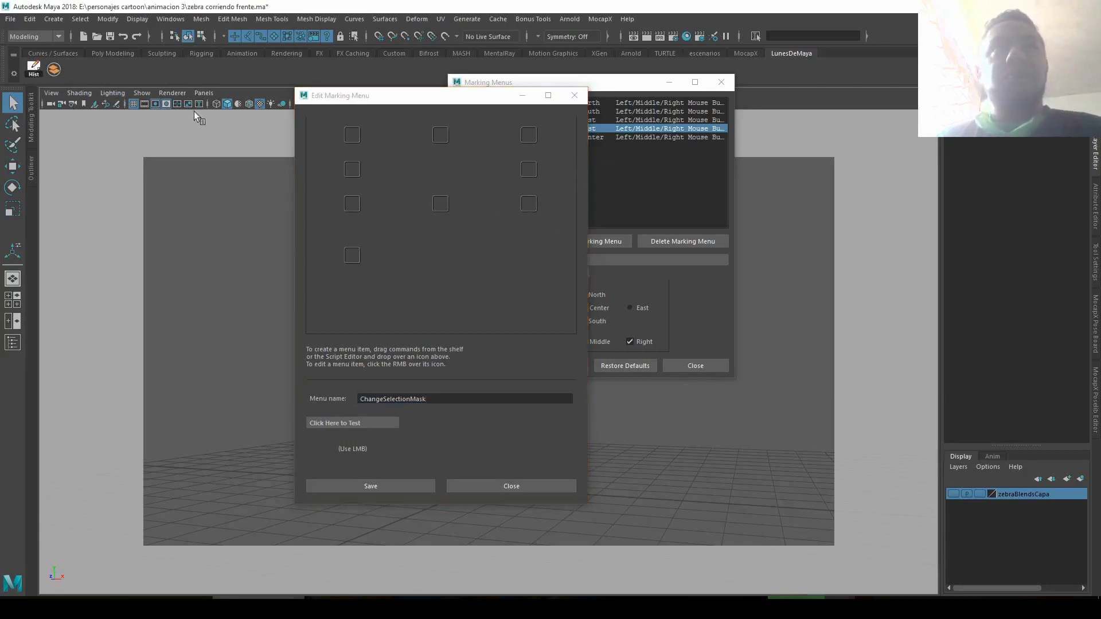
{"action": "middle_click_drag", "start_coordinate": [33, 71], "coordinate": [225, 136]}
{"action": "middle_click_drag", "start_coordinate": [347, 169], "coordinate": [351, 170]}
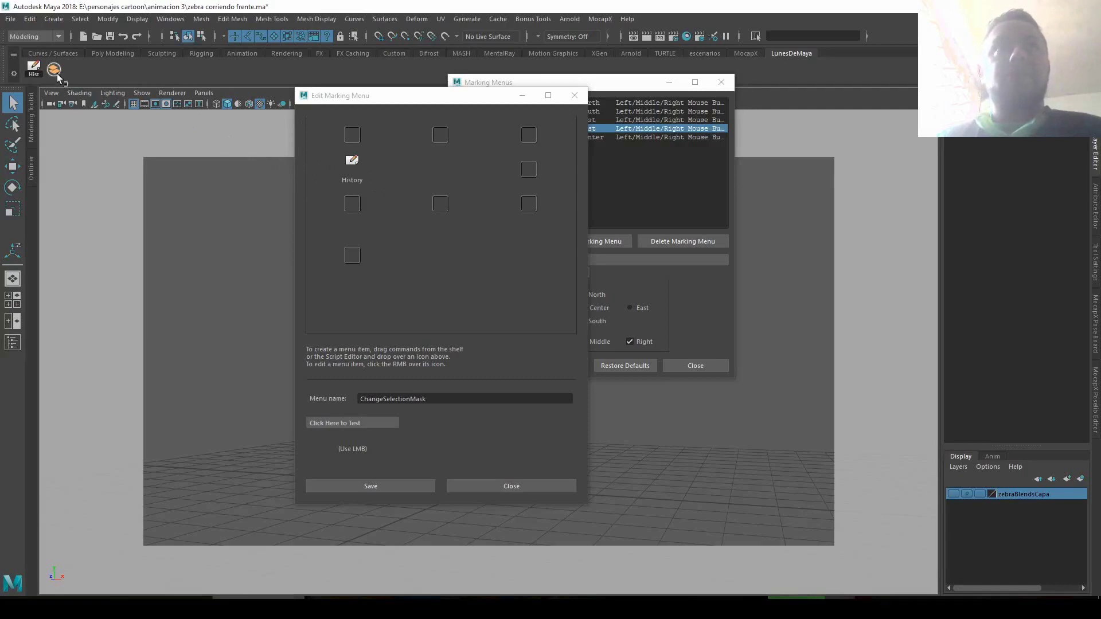
{"action": "mouse_move", "coordinate": [54, 69]}
{"action": "middle_mouse_down"}
{"action": "mouse_move", "coordinate": [332, 106]}
{"action": "mouse_move", "coordinate": [441, 135]}
{"action": "middle_mouse_up"}
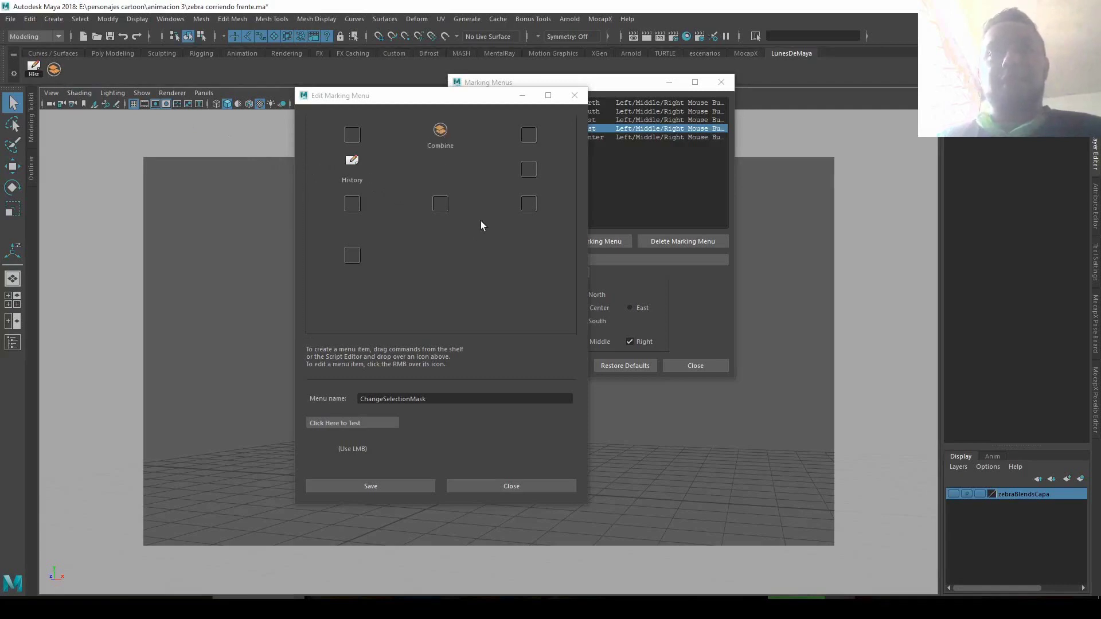
Step: Close the Edit Marking Menu window and apply and close the marking menu settings
{"action": "left_click", "coordinate": [399, 485]}
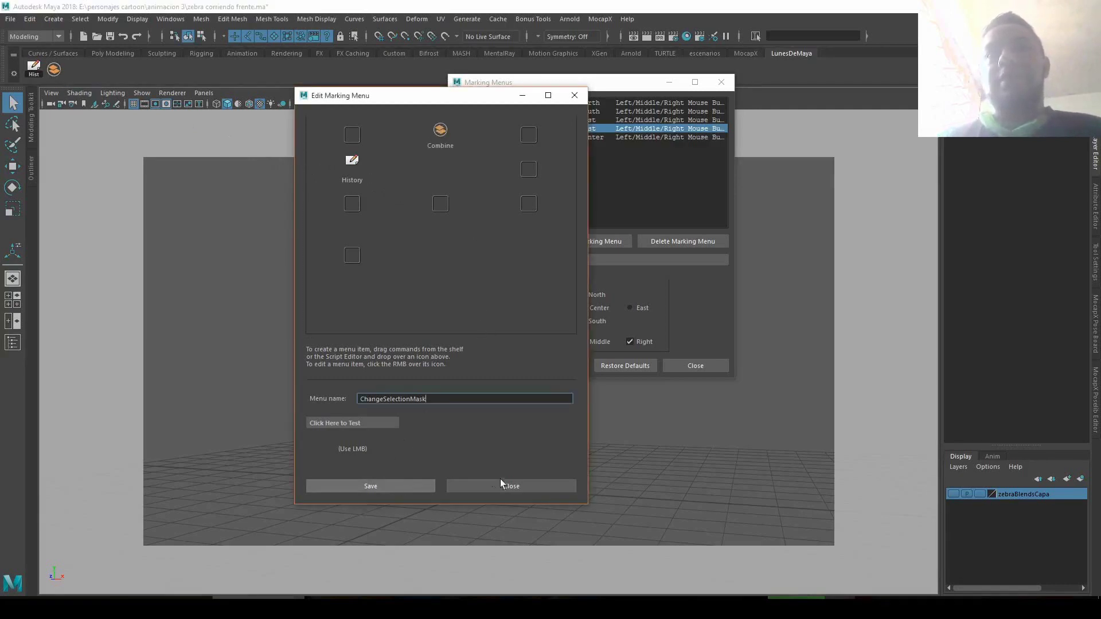
{"action": "left_click", "coordinate": [516, 486]}
{"action": "left_click", "coordinate": [498, 366]}
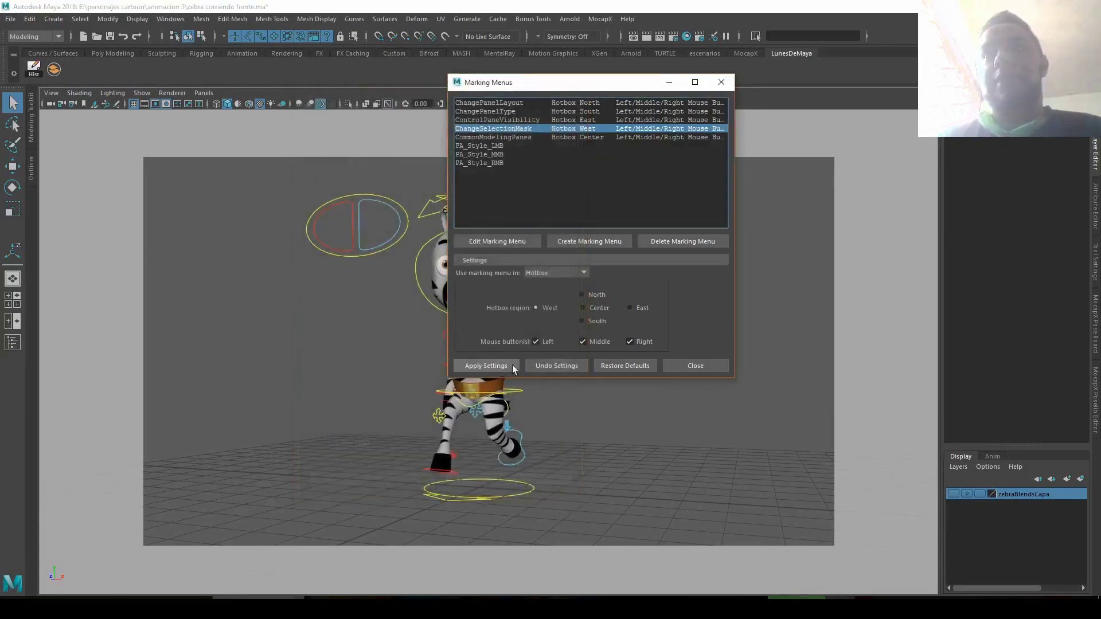
{"action": "left_click", "coordinate": [687, 364]}
Step: Test the custom Combine/History west-zone menu and preview the other hotbox marking menus
{"action": "key", "text": "space"}
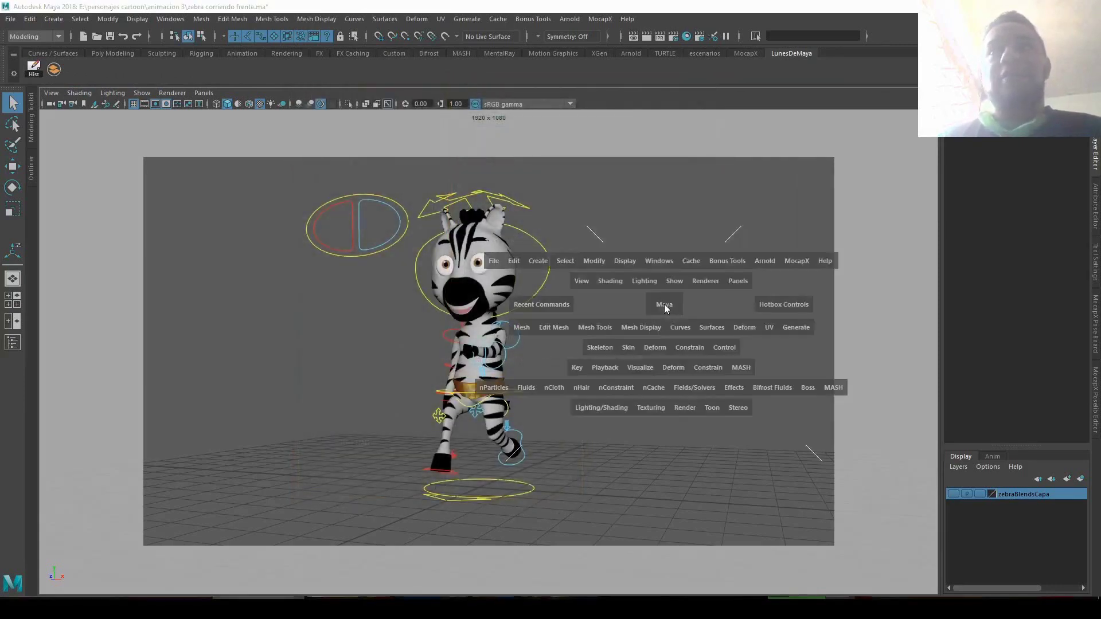
{"action": "left_click", "coordinate": [321, 302]}
{"action": "mouse_move", "coordinate": [321, 302]}
{"action": "left_mouse_down"}
{"action": "mouse_move", "coordinate": [305, 333]}
{"action": "mouse_move", "coordinate": [321, 305]}
{"action": "left_mouse_up"}
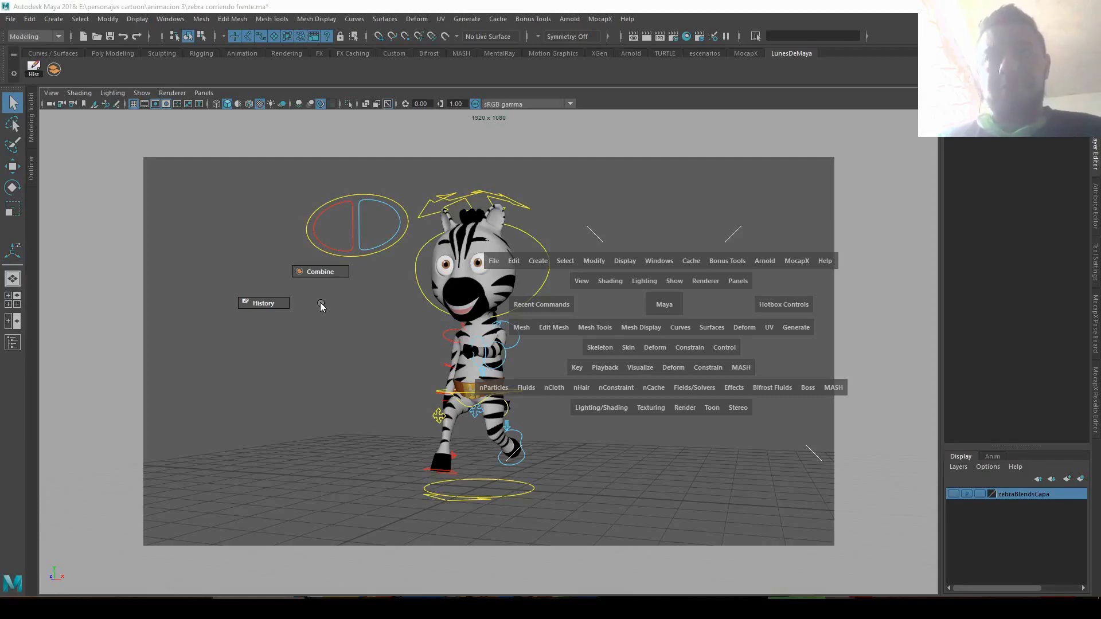
{"action": "left_click_drag", "start_coordinate": [679, 161], "coordinate": [686, 460]}
{"action": "left_click", "coordinate": [684, 468]}
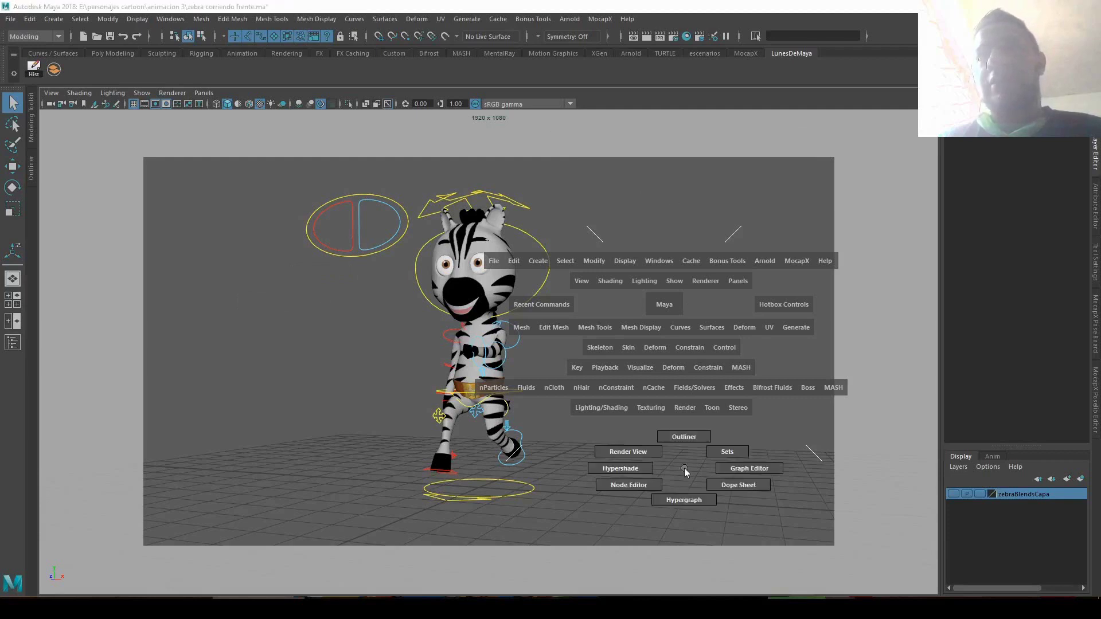
{"action": "left_click", "coordinate": [952, 291]}
{"action": "key", "text": "space"}
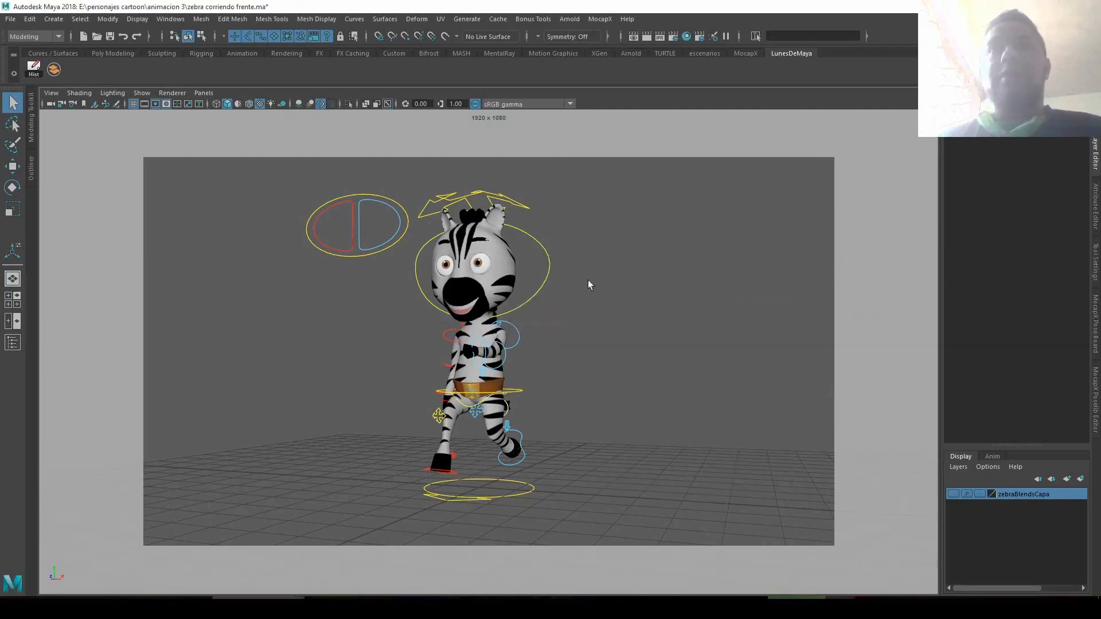
Step: Run History from the custom west-zone marking menu
{"action": "key", "text": "space"}
{"action": "left_click", "coordinate": [288, 252]}
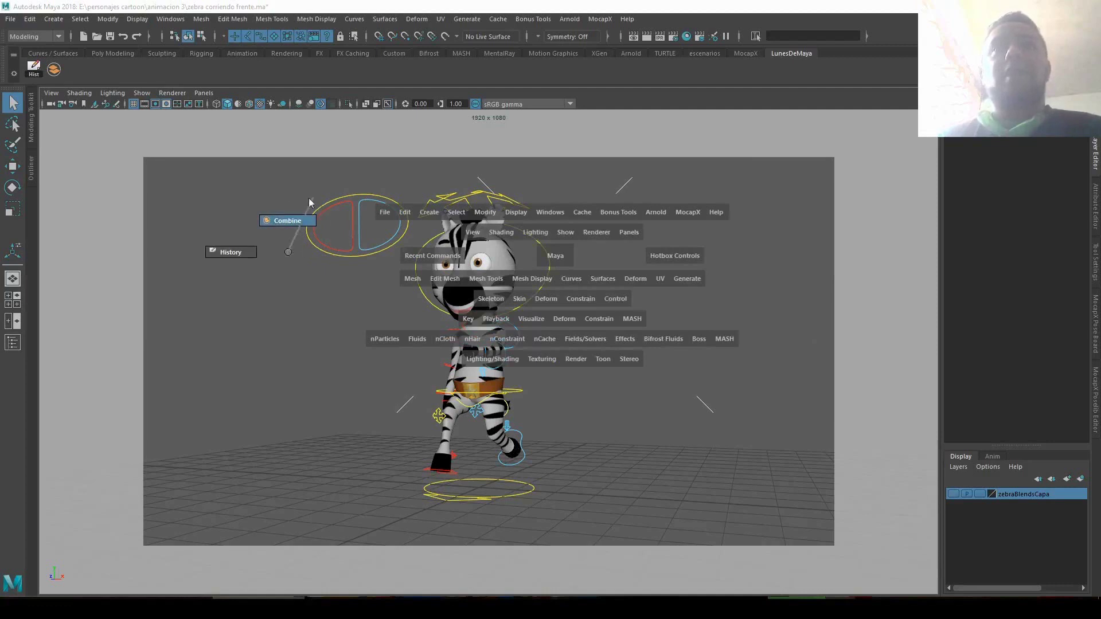
{"action": "left_click_drag", "start_coordinate": [292, 252], "coordinate": [231, 252]}
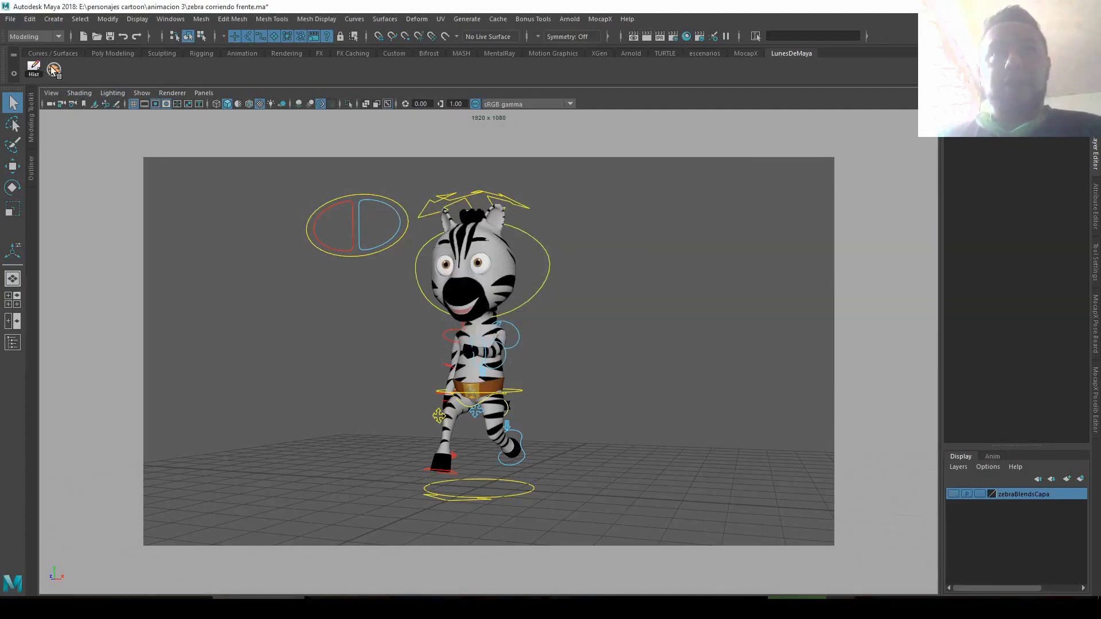
Step: Toggle the tool box off and on from the hotbox controls, then close the hotbox and browse the display options
{"action": "key", "text": "space"}
{"action": "mouse_move", "coordinate": [653, 274]}
{"action": "left_mouse_down"}
{"action": "mouse_move", "coordinate": [660, 251]}
{"action": "mouse_move", "coordinate": [696, 277]}
{"action": "left_mouse_up"}
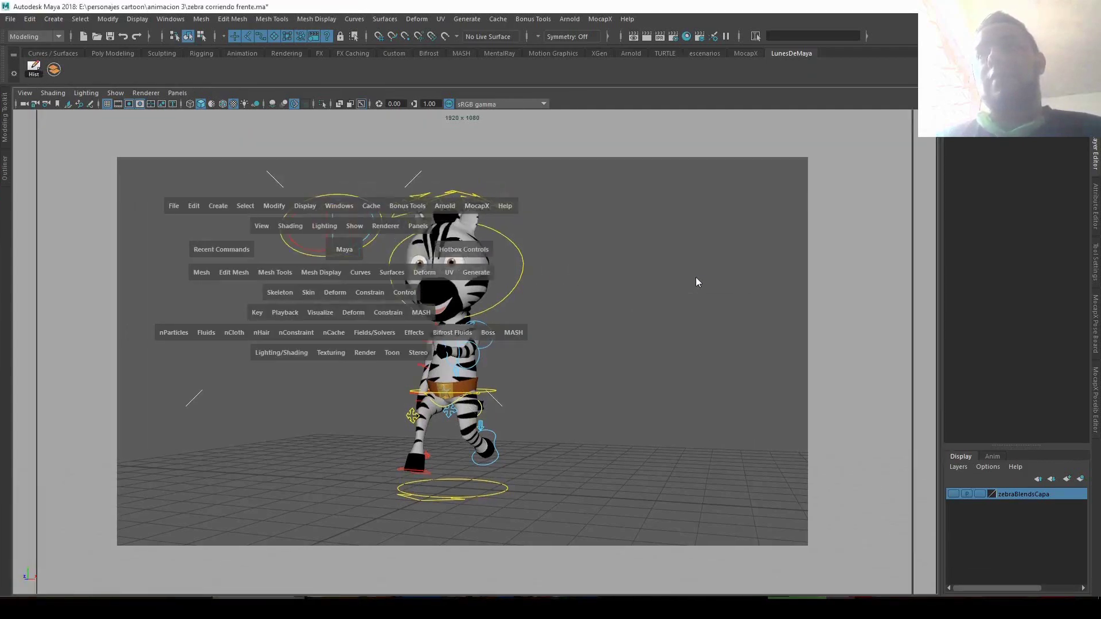
{"action": "left_click_drag", "start_coordinate": [638, 248], "coordinate": [678, 270]}
{"action": "key", "text": "space"}
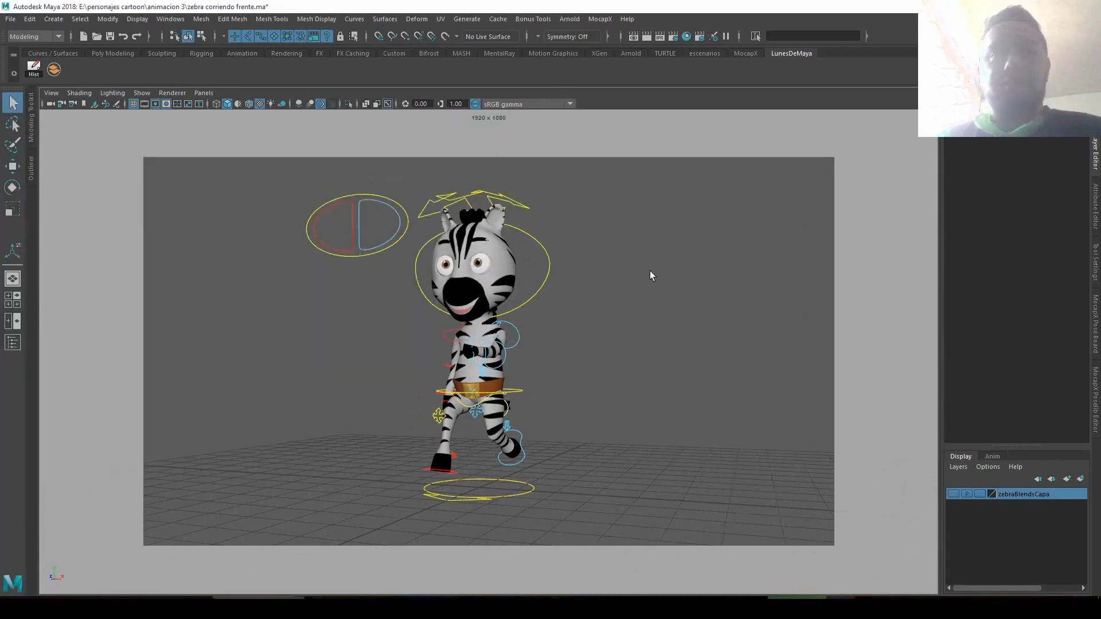
{"action": "left_click", "coordinate": [132, 20]}
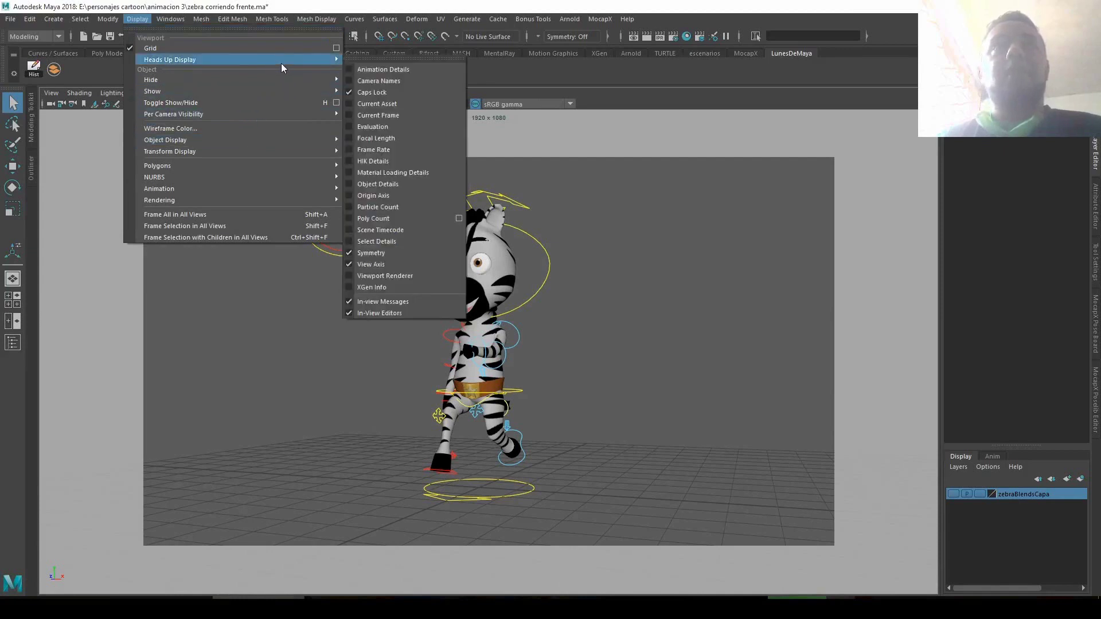
Step: Show the Time Slider and Range Slider, then play and stop the zebra's running animation
{"action": "left_click", "coordinate": [170, 19]}
{"action": "mouse_move", "coordinate": [191, 115]}
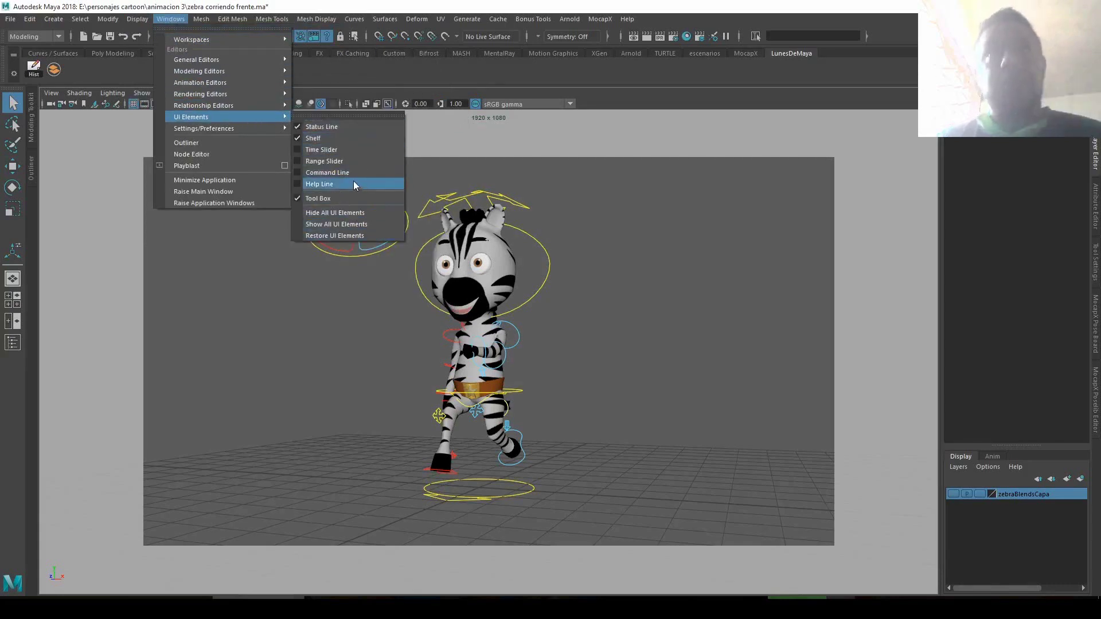
{"action": "left_click", "coordinate": [343, 151]}
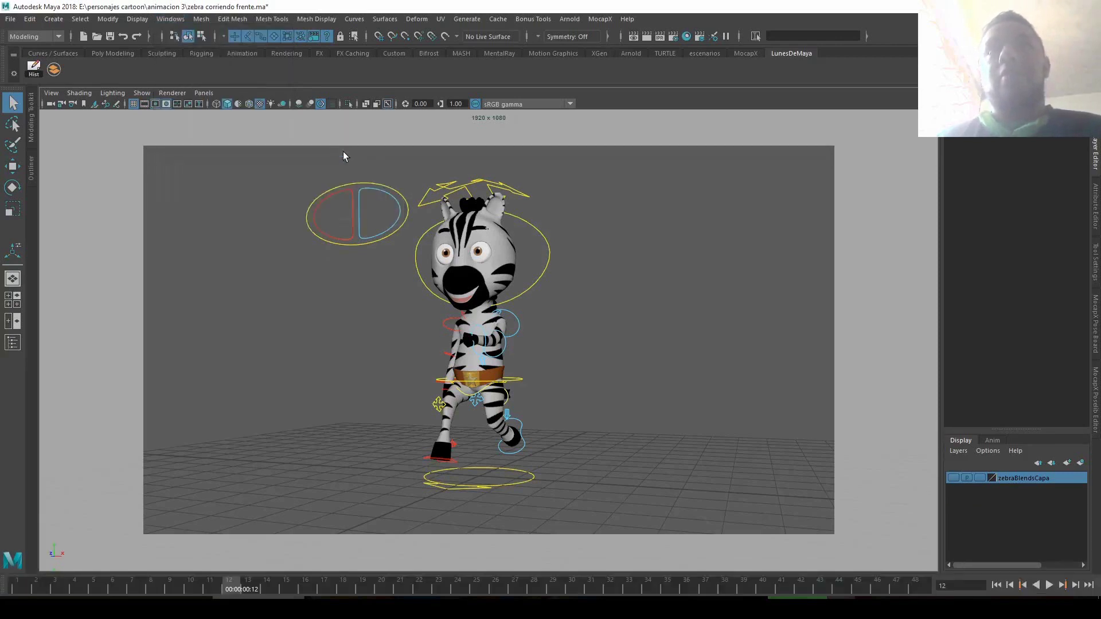
{"action": "left_click", "coordinate": [138, 19]}
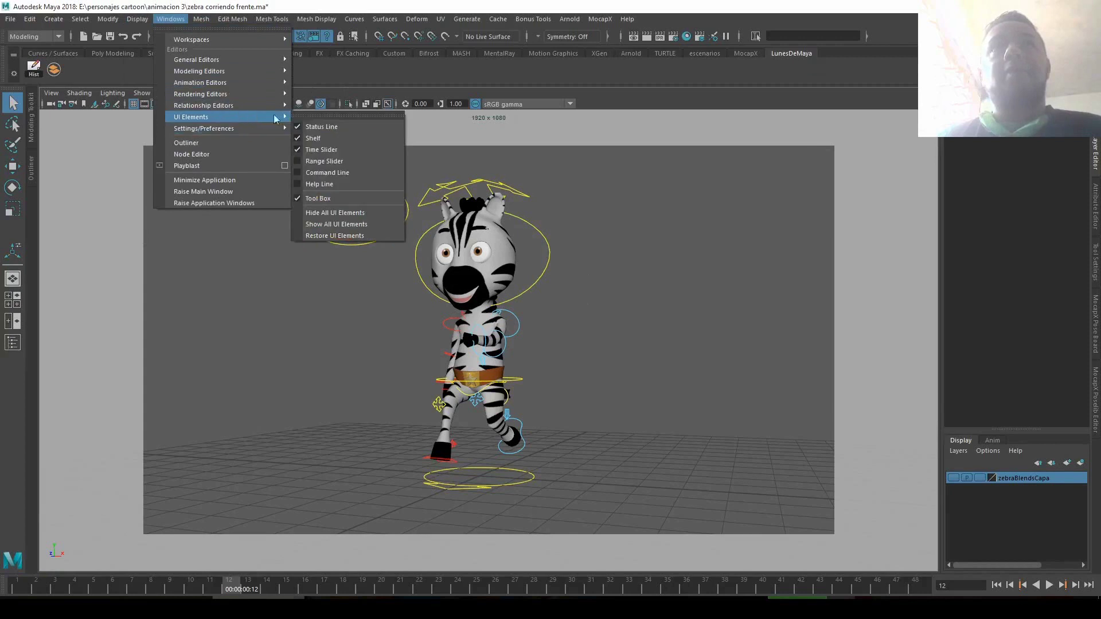
{"action": "left_click", "coordinate": [360, 161]}
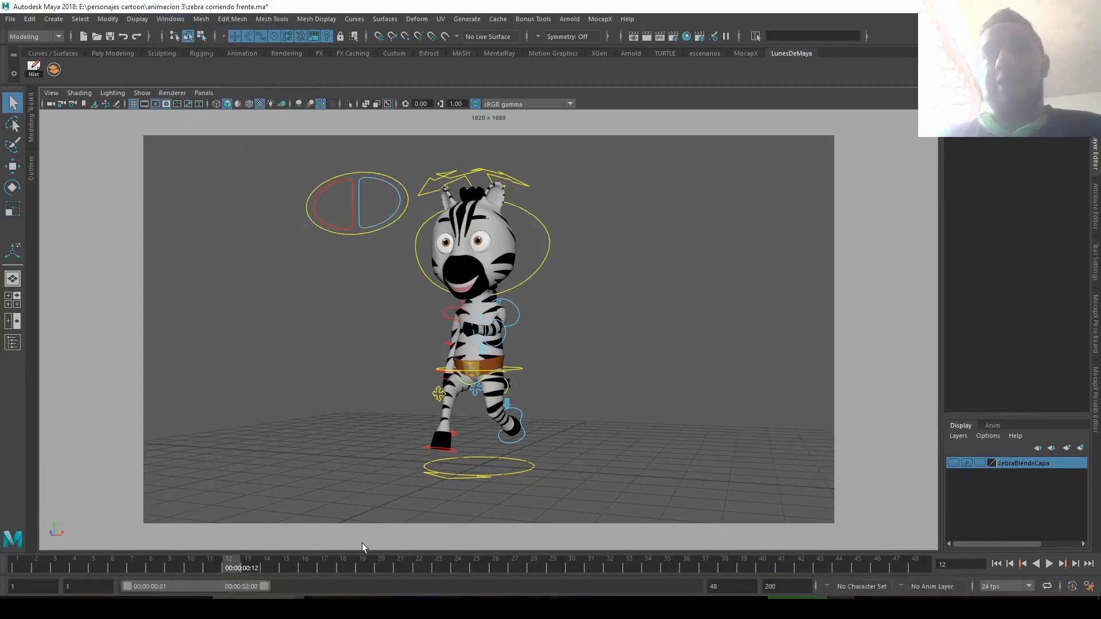
{"action": "key", "text": "alt+v"}
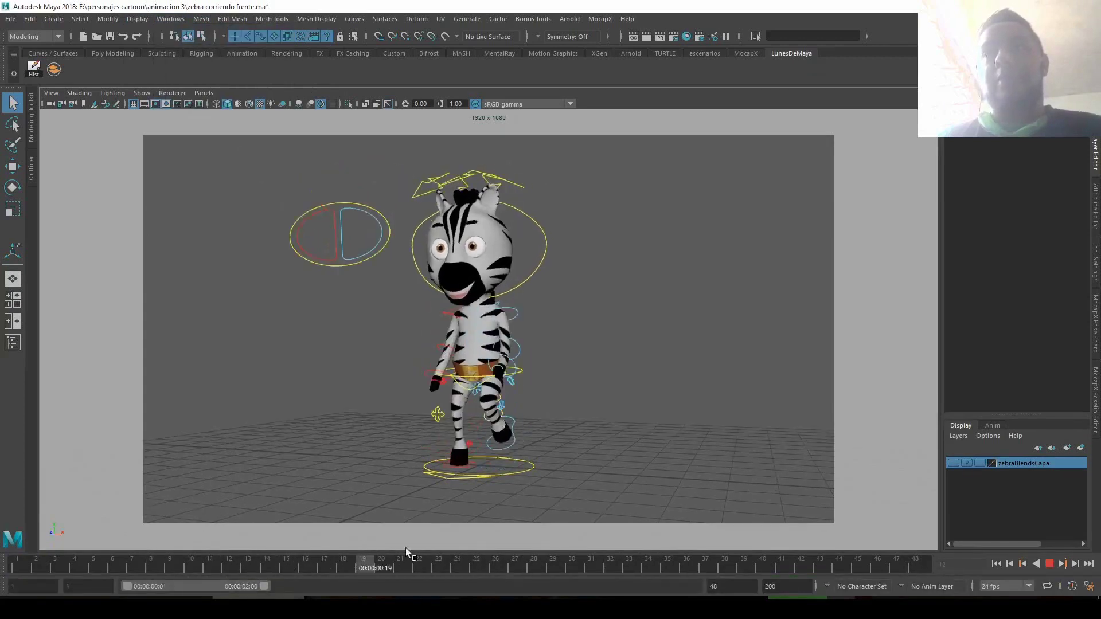
{"action": "key", "text": "alt+v"}
Step: Turn on the Help Line from the hotbox and hide the range and time sliders
{"action": "key", "text": "space"}
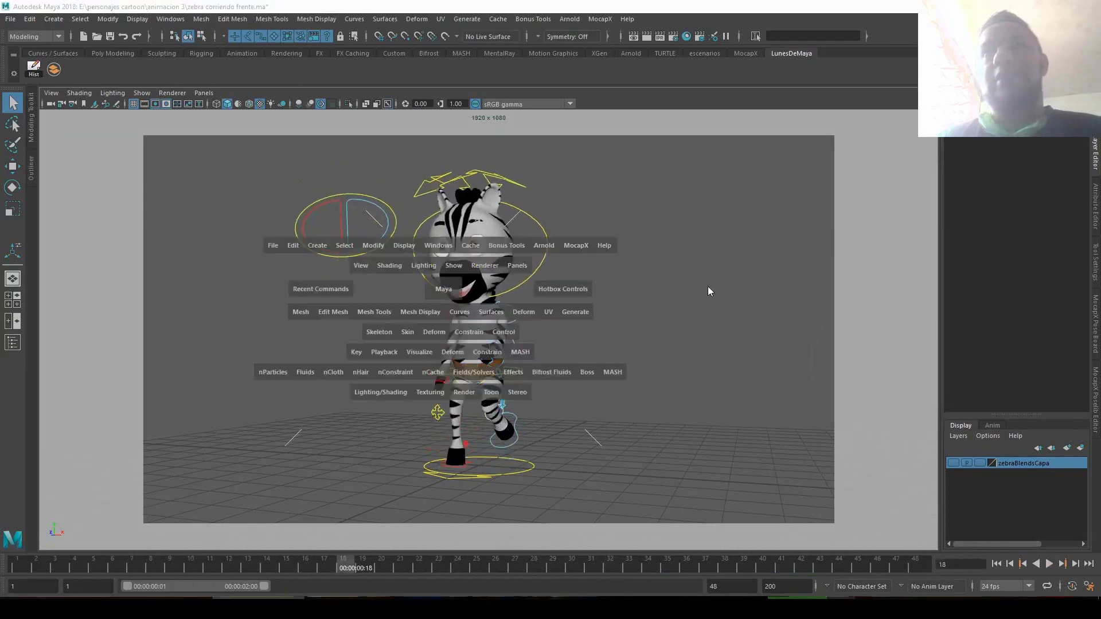
{"action": "mouse_move", "coordinate": [769, 286]}
{"action": "left_mouse_down"}
{"action": "mouse_move", "coordinate": [708, 254]}
{"action": "mouse_move", "coordinate": [659, 300]}
{"action": "left_mouse_up"}
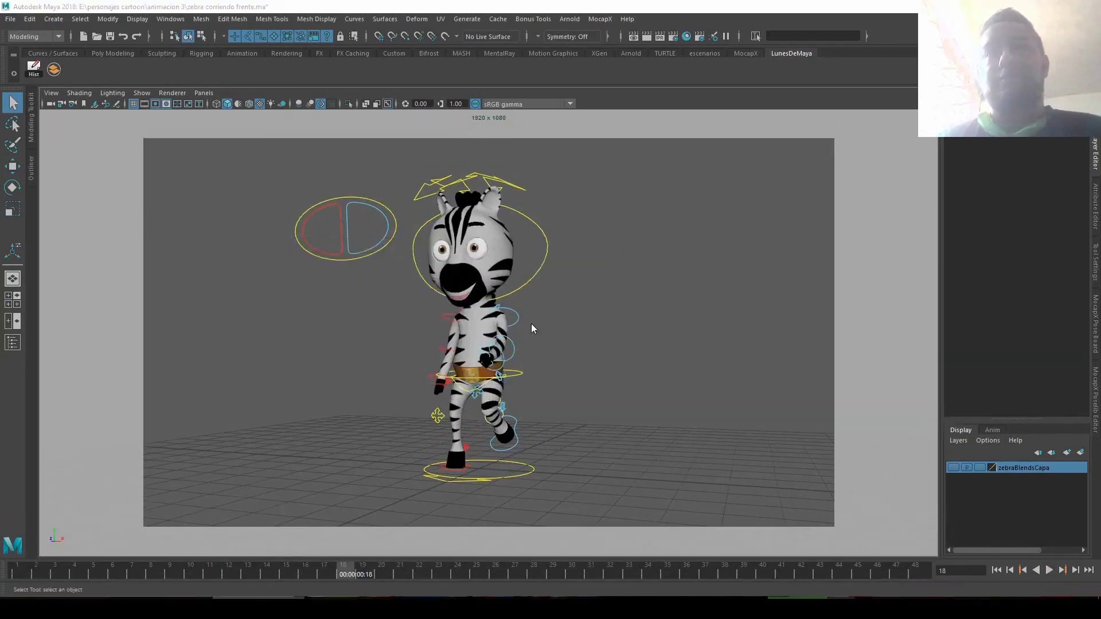
{"action": "key", "text": "space"}
{"action": "left_click", "coordinate": [721, 350]}
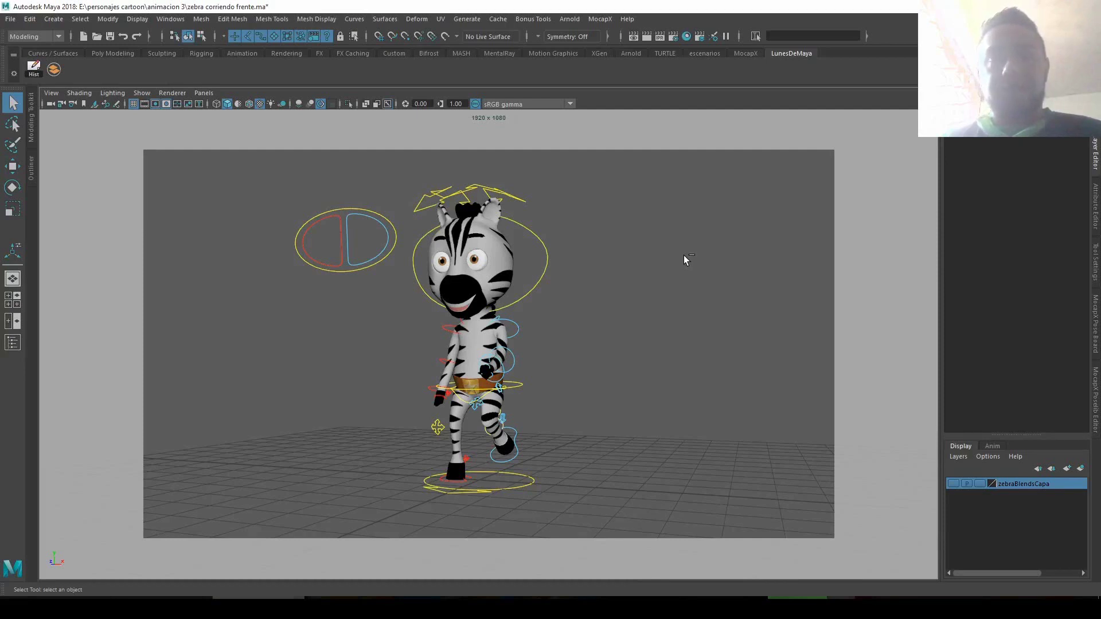
Step: Toggle the full-screen viewport with Ctrl+Space, play the zebra's run, and reframe it slightly left
{"action": "key", "text": "ctrl+space"}
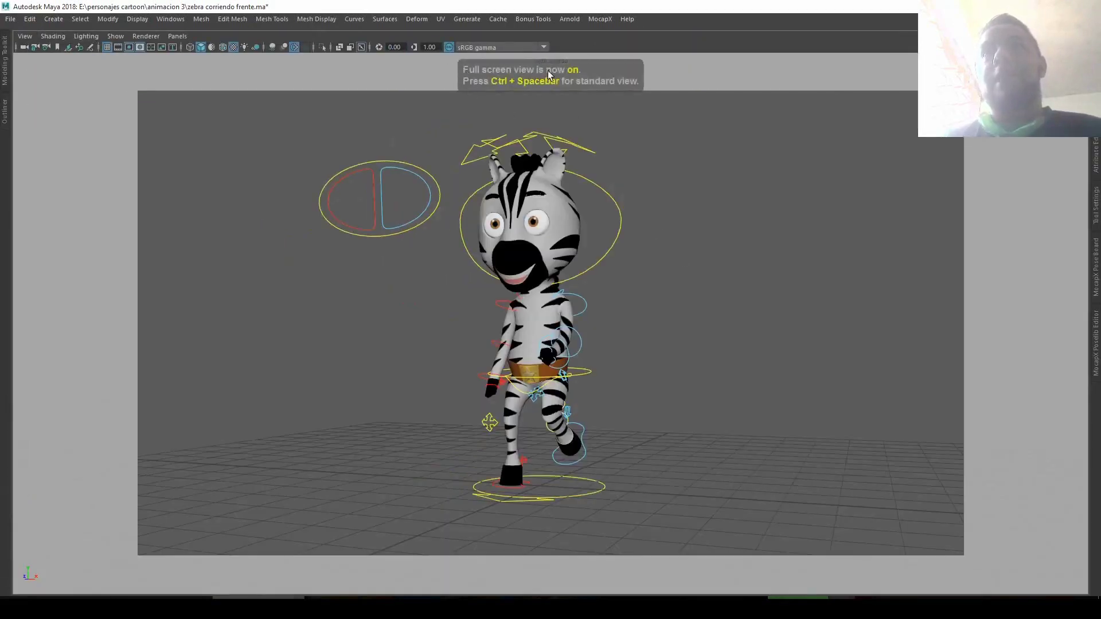
{"action": "key", "text": "alt+v"}
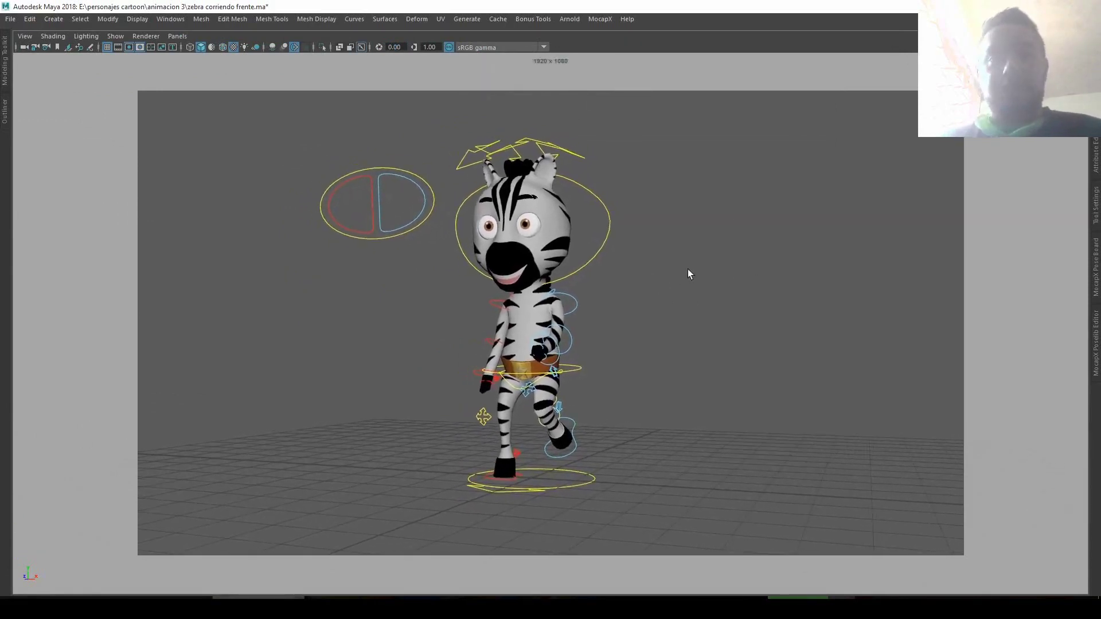
{"action": "key", "text": "ctrl+space"}
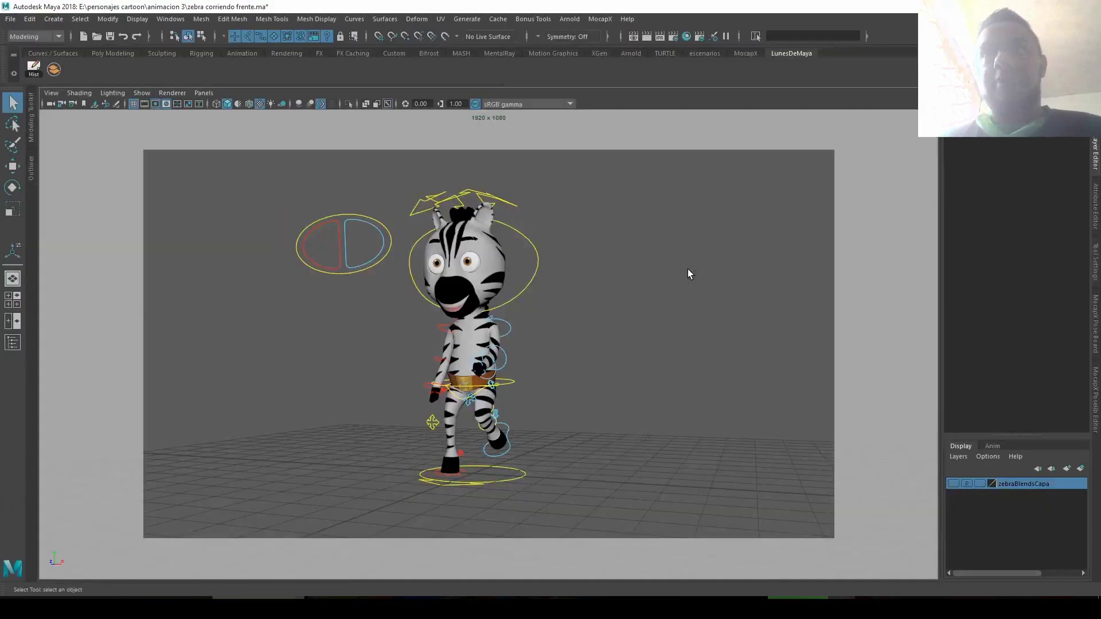
{"action": "mouse_move", "coordinate": [687, 270]}
{"action": "right_mouse_down", "text": "alt"}
{"action": "mouse_move", "coordinate": [653, 324]}
{"action": "mouse_move", "coordinate": [634, 314]}
{"action": "right_mouse_up", "text": "alt"}
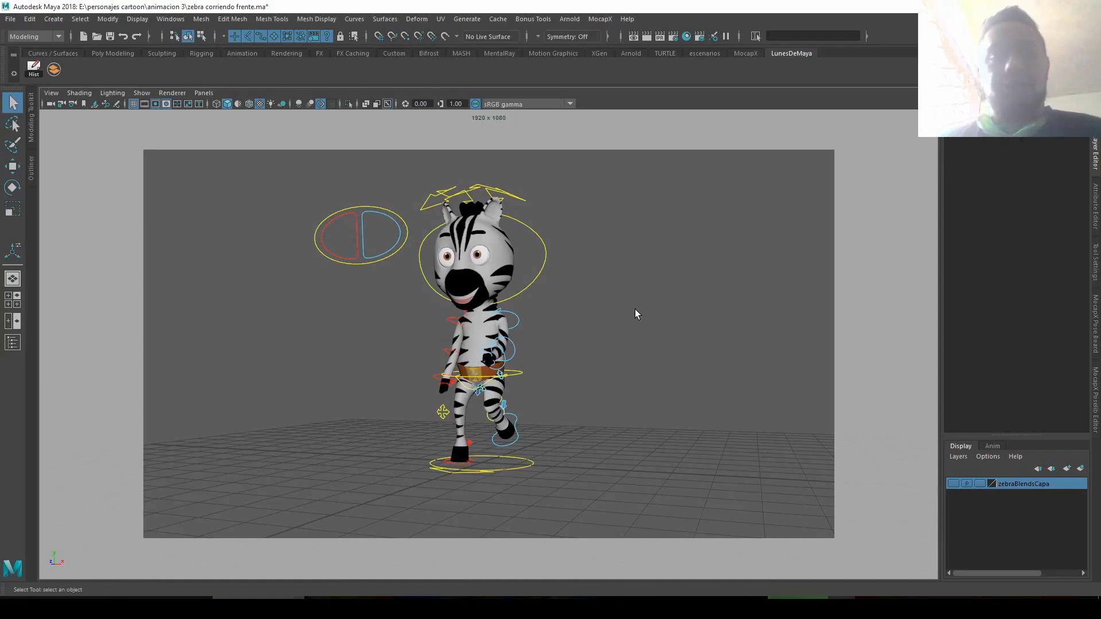
{"action": "key", "text": "ctrl+space"}
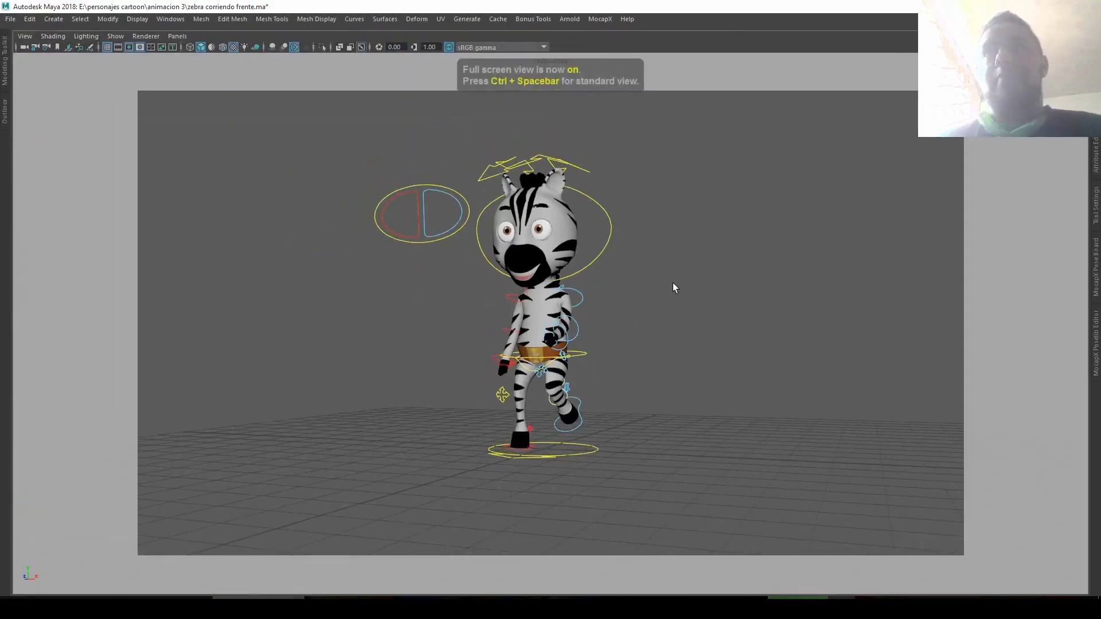
{"action": "middle_click_drag", "start_coordinate": [674, 287], "coordinate": [656, 293], "text": "alt"}
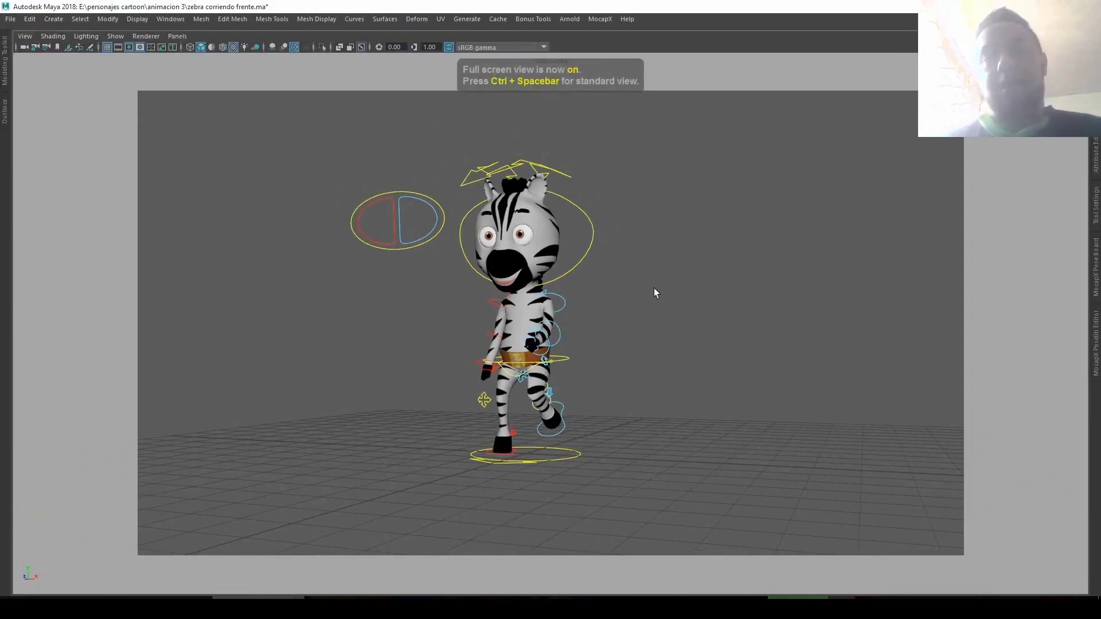
{"action": "middle_click_drag", "start_coordinate": [654, 293], "coordinate": [633, 295], "text": "alt"}
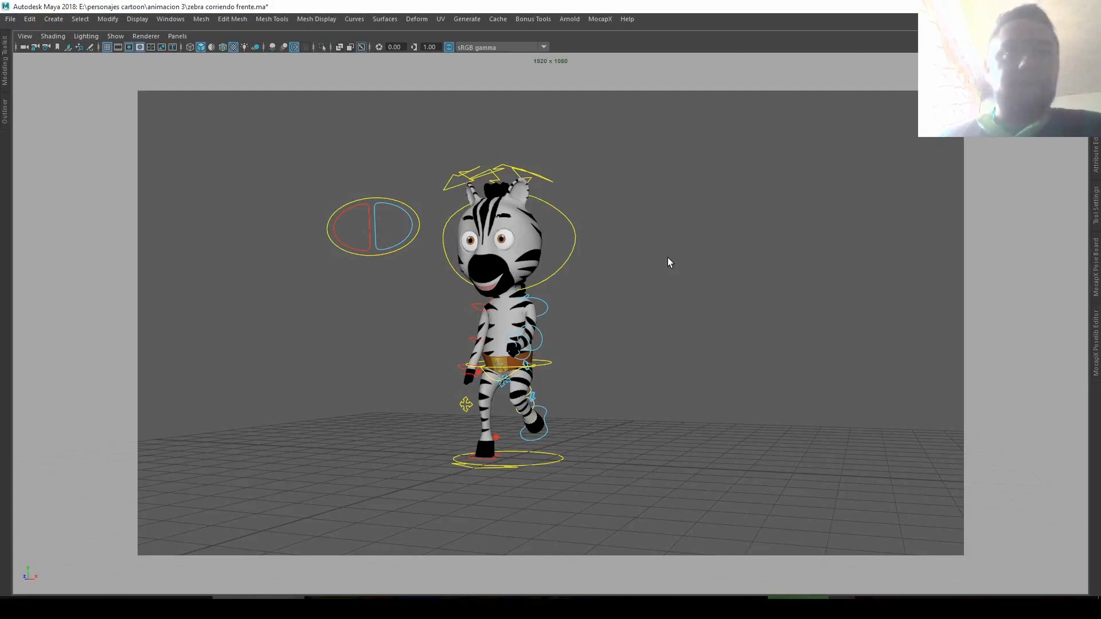
Step: In Chrome, open the 'Lunes y viernes de Maya' course page from the Rey3D footer
{"action": "left_click", "coordinate": [71, 599]}
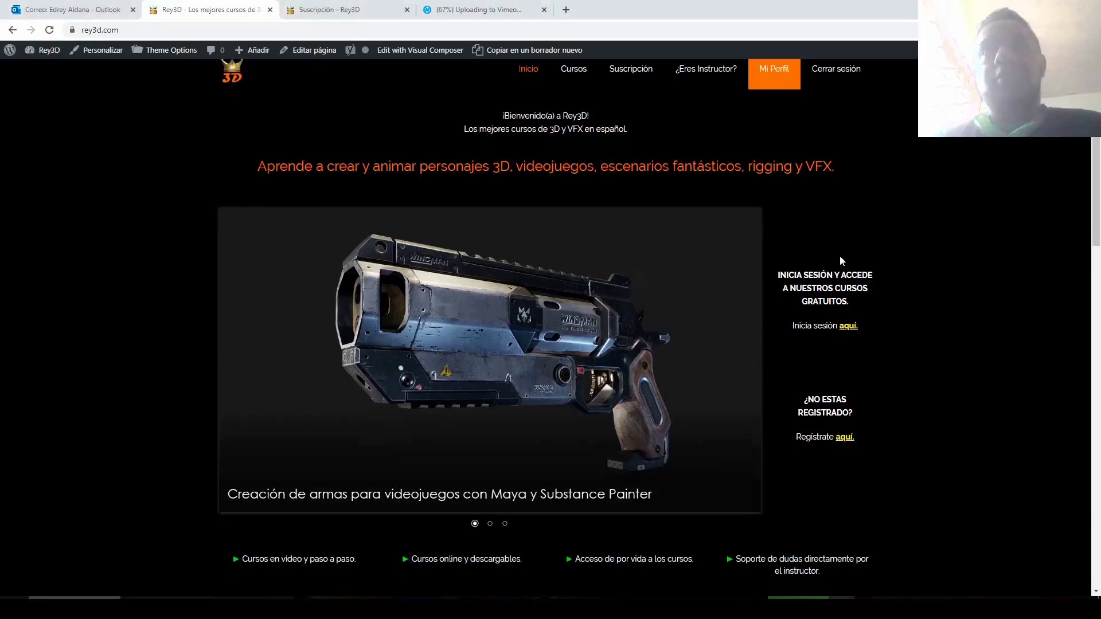
{"action": "scroll", "coordinate": [840, 256], "scroll_direction": "down", "scroll_amount": 5}
{"action": "scroll", "coordinate": [840, 256], "scroll_direction": "down", "scroll_amount": 5}
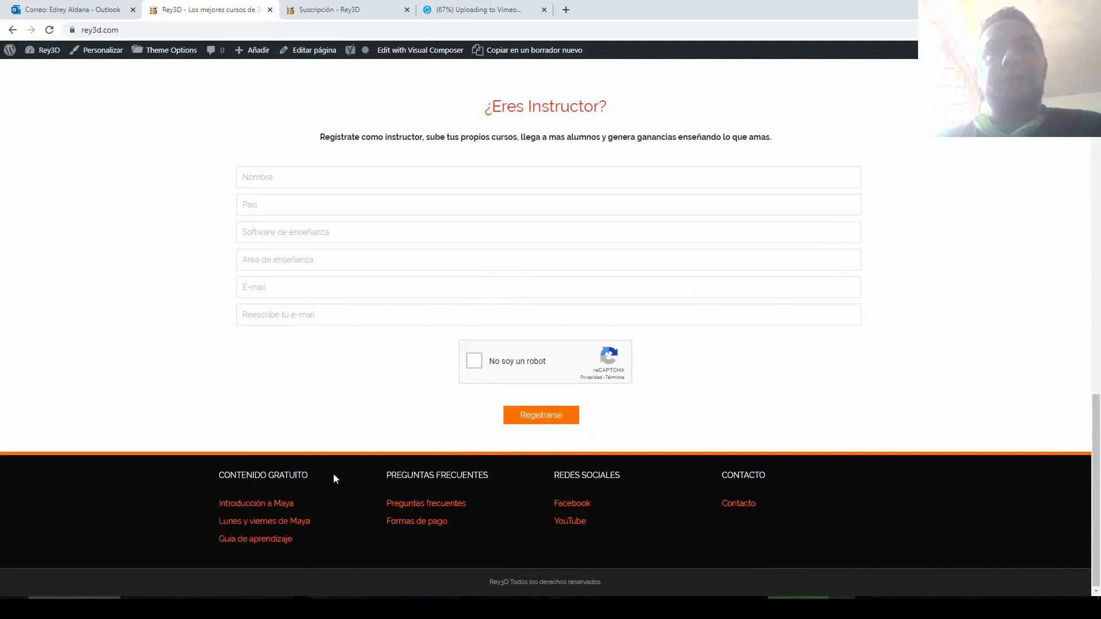
{"action": "left_click", "coordinate": [276, 521]}
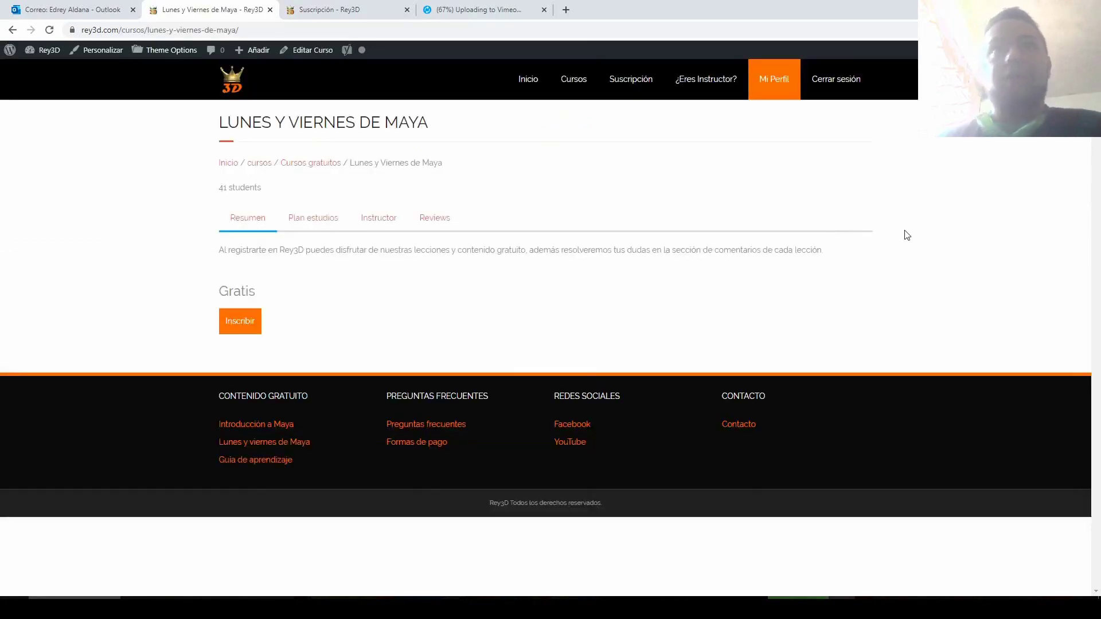
Step: Show the 'Plan estudios' lesson list and scroll to its end
{"action": "left_click", "coordinate": [313, 219]}
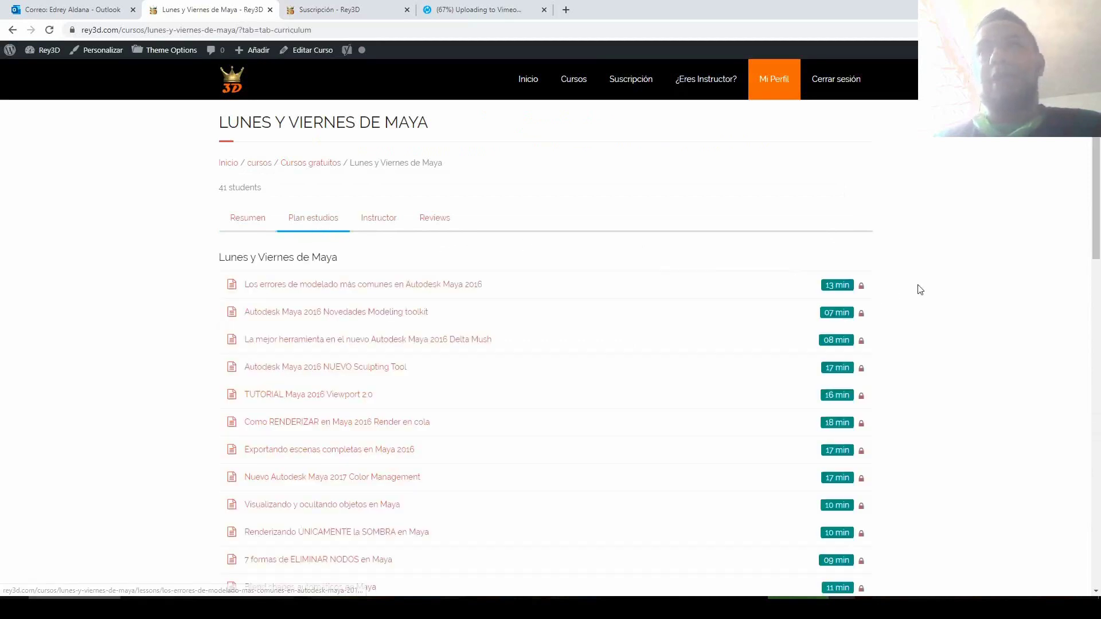
{"action": "scroll", "coordinate": [920, 289], "scroll_direction": "down", "scroll_amount": 2}
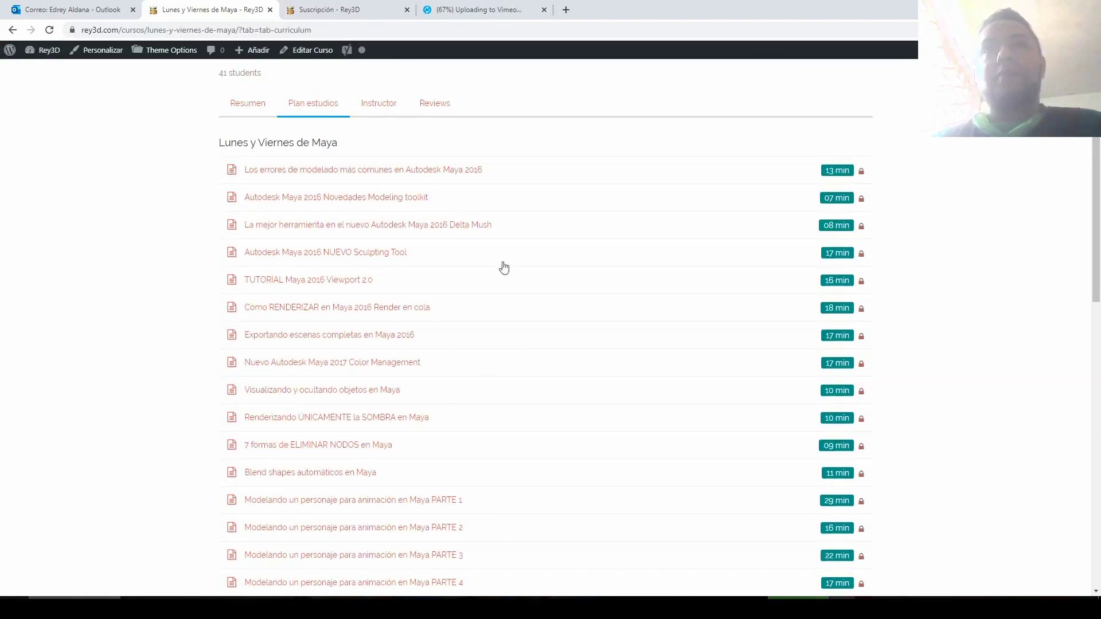
{"action": "scroll", "coordinate": [560, 214], "scroll_direction": "down", "scroll_amount": 6}
{"action": "scroll", "coordinate": [551, 223], "scroll_direction": "down", "scroll_amount": 7}
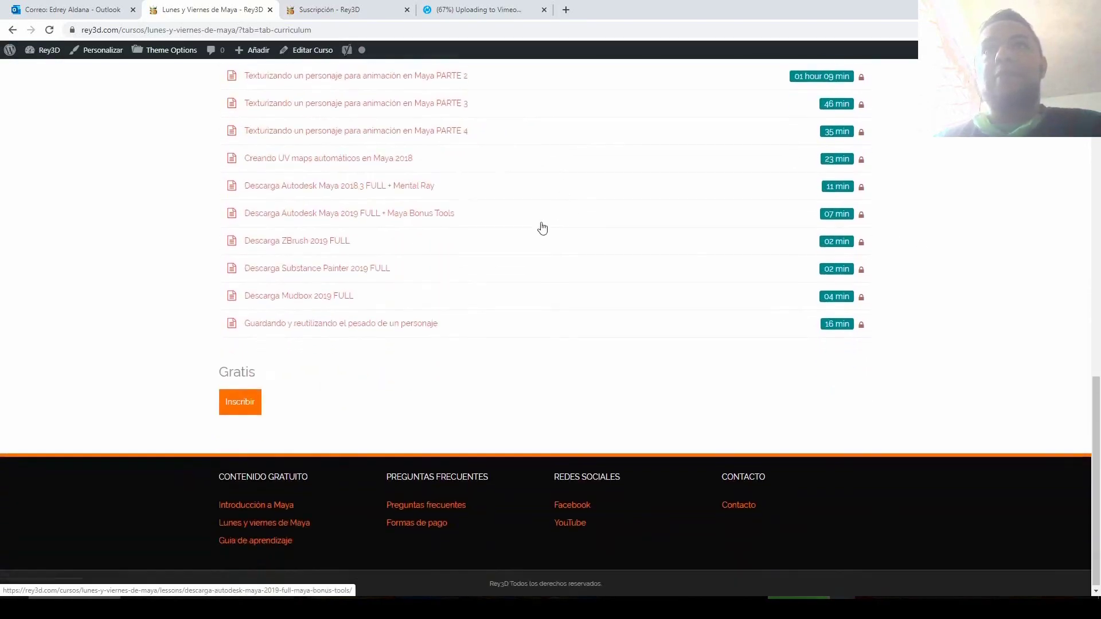